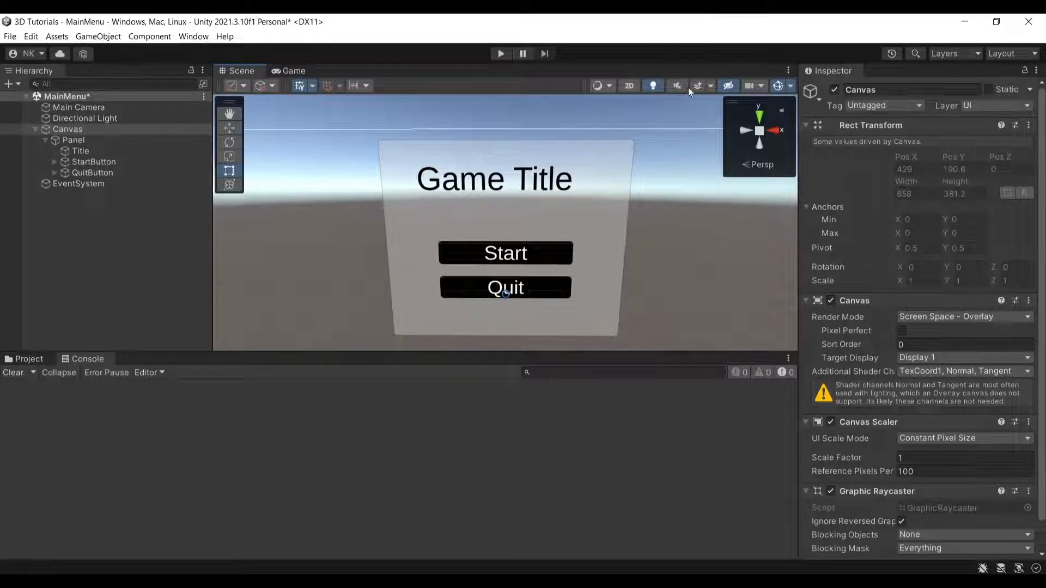
# Step: Deactivate the existing Canvas and add a new UI Panel at the root of the MainMenu scene
pyautogui.moveTo(613, 244); pyautogui.dragTo(553, 275, button='right')
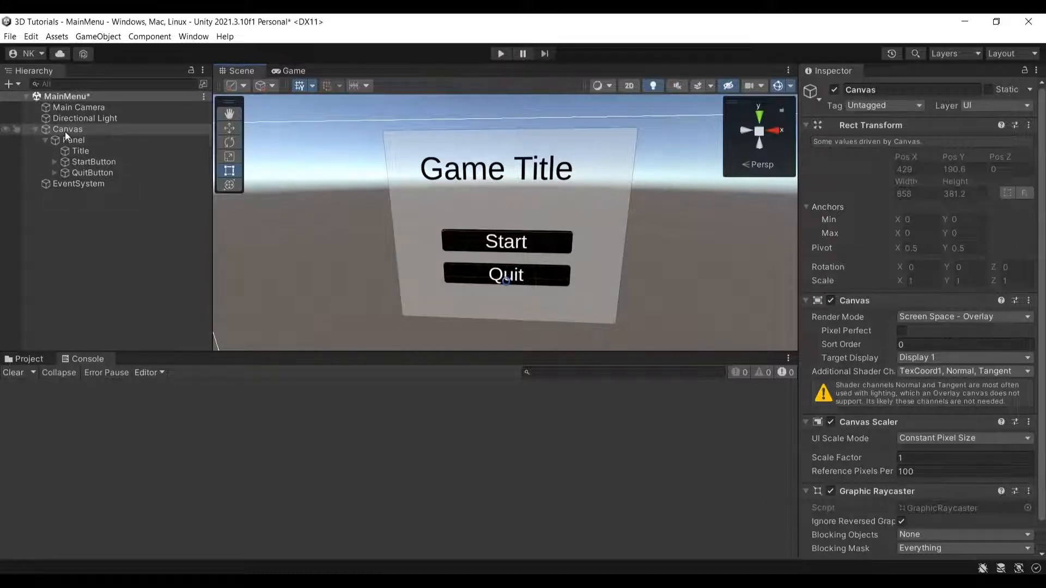
pyautogui.click(834, 89)
pyautogui.rightClick(133, 201)
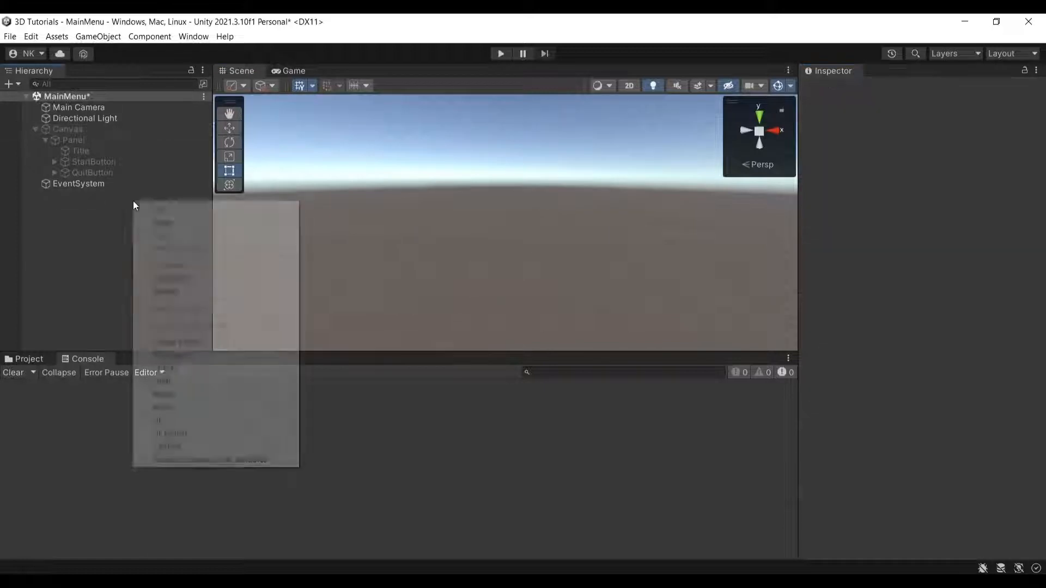
pyautogui.moveTo(206, 420)
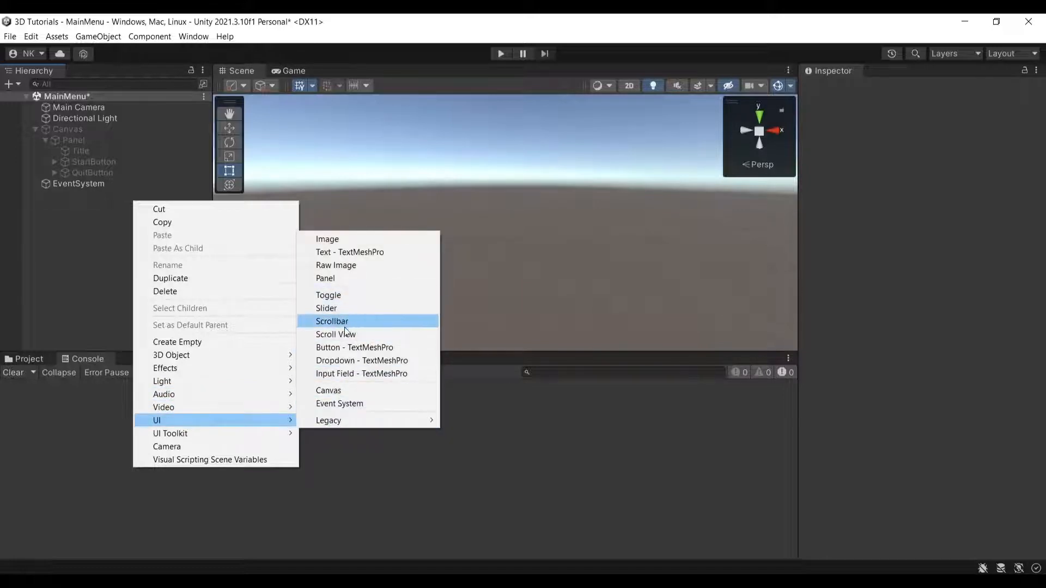
pyautogui.click(335, 279)
pyautogui.scroll(-4, 408, 260)
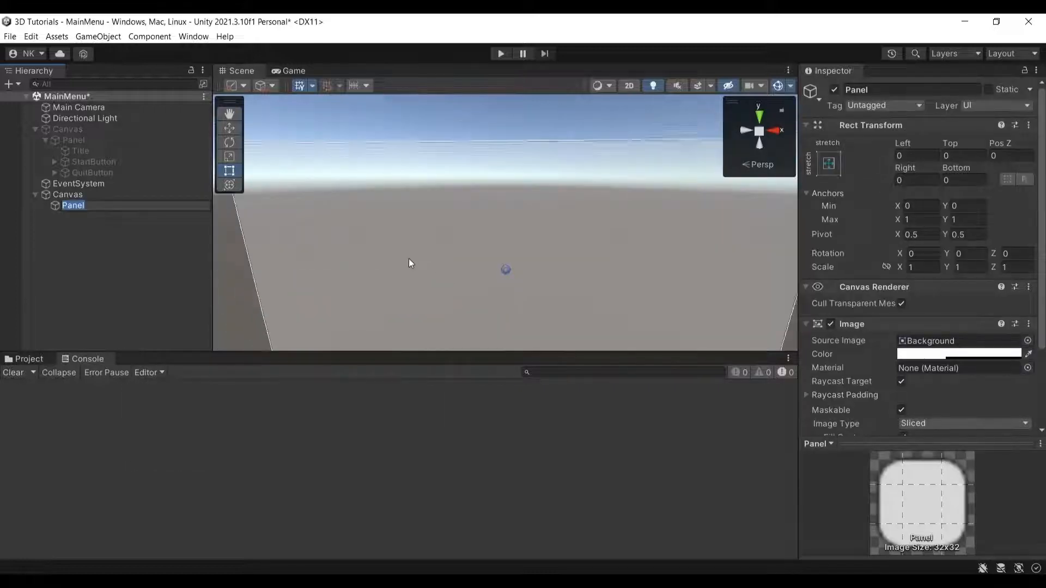
# Step: Narrow the new Panel by setting both its Left and Right offsets to 200
pyautogui.moveTo(288, 163); pyautogui.dragTo(367, 179)
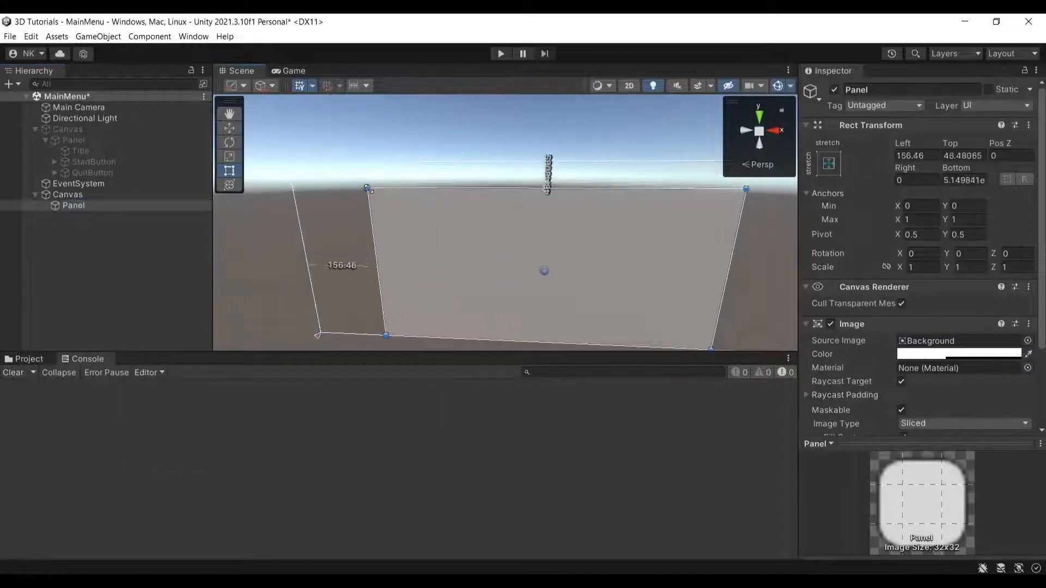
pyautogui.moveTo(727, 279); pyautogui.dragTo(640, 276)
pyautogui.click(915, 155)
pyautogui.write('200')
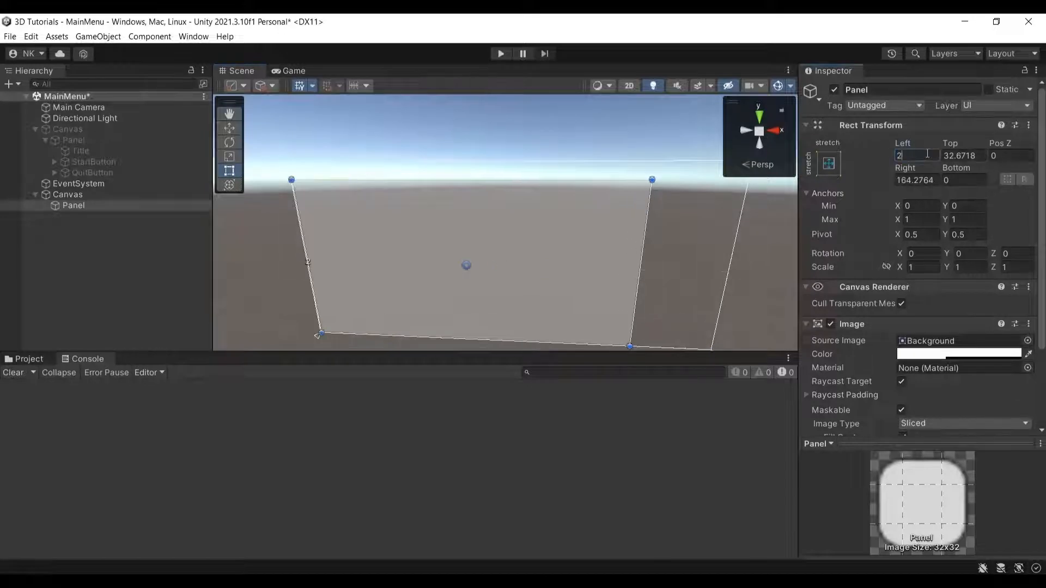
pyautogui.click(926, 180)
pyautogui.write('200')
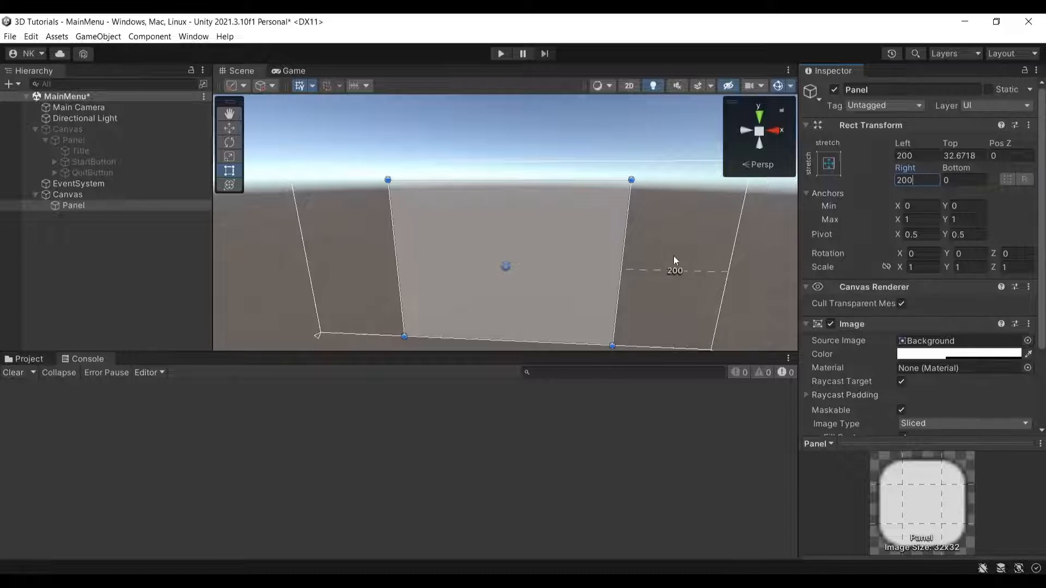
# Step: Set the new Panel's Top and Bottom offsets to 20
pyautogui.moveTo(685, 273); pyautogui.dragTo(749, 286, button='right')
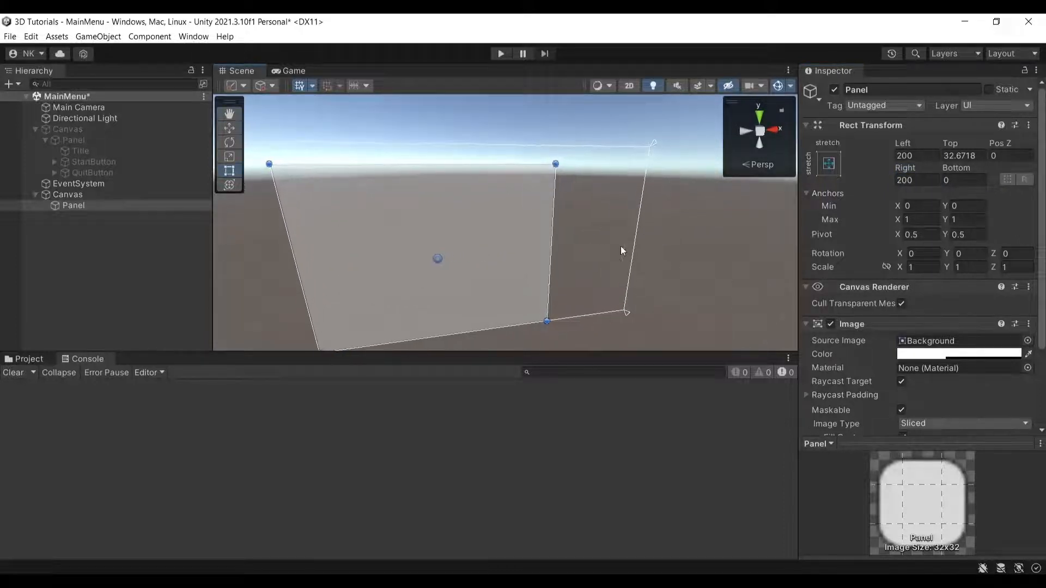
pyautogui.moveTo(610, 246); pyautogui.dragTo(387, 228, button='right')
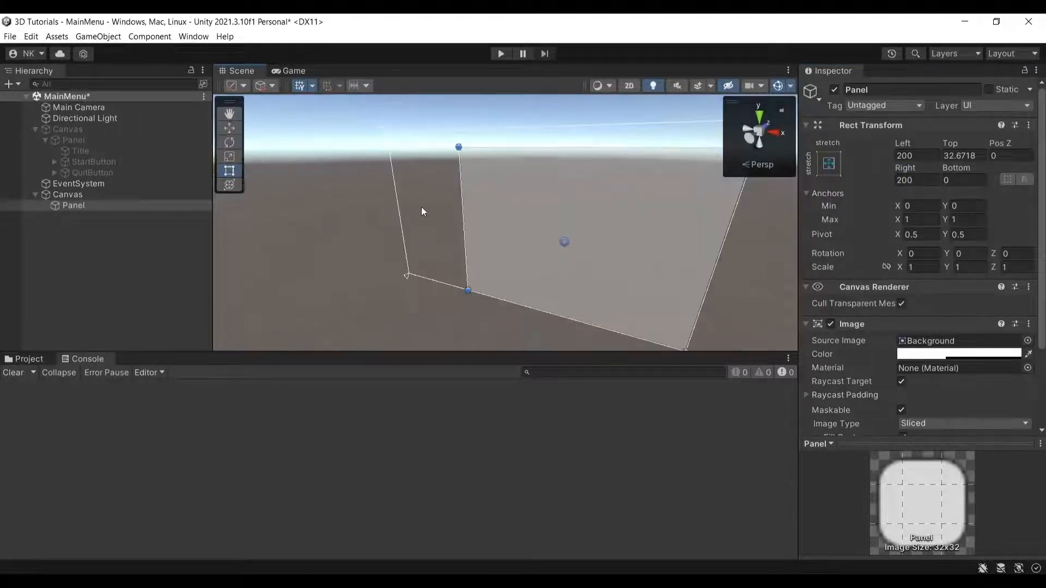
pyautogui.click(962, 156)
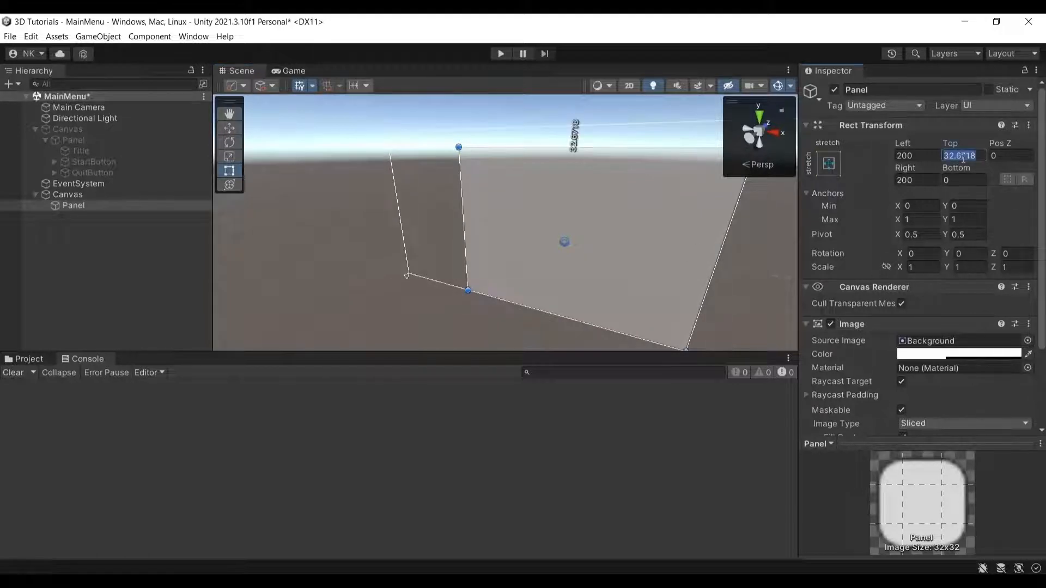
pyautogui.write('20')
pyautogui.click(964, 180)
pyautogui.write('2')
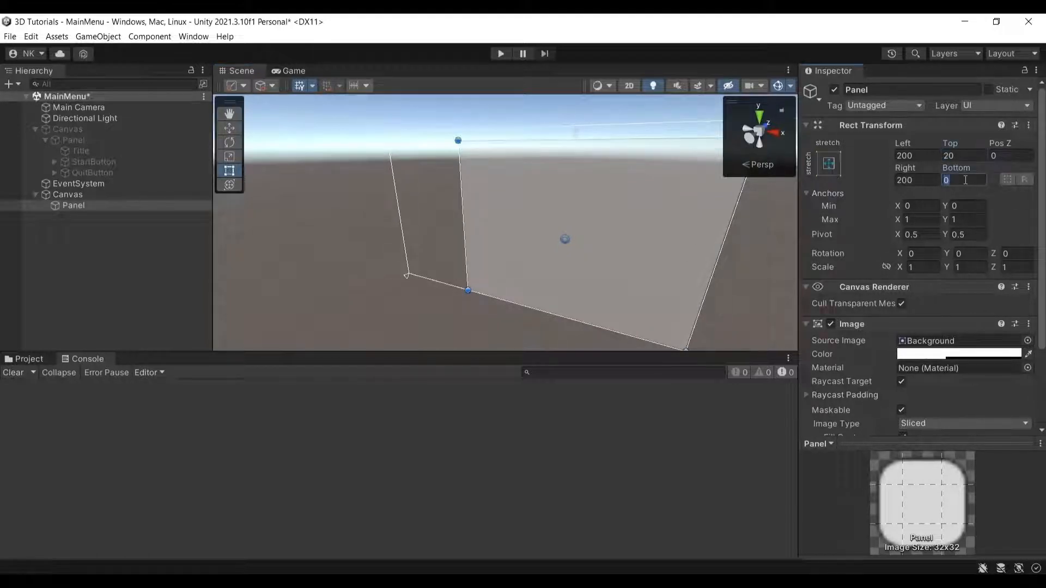
pyautogui.write('0')
pyautogui.moveTo(626, 239); pyautogui.dragTo(640, 282, button='right')
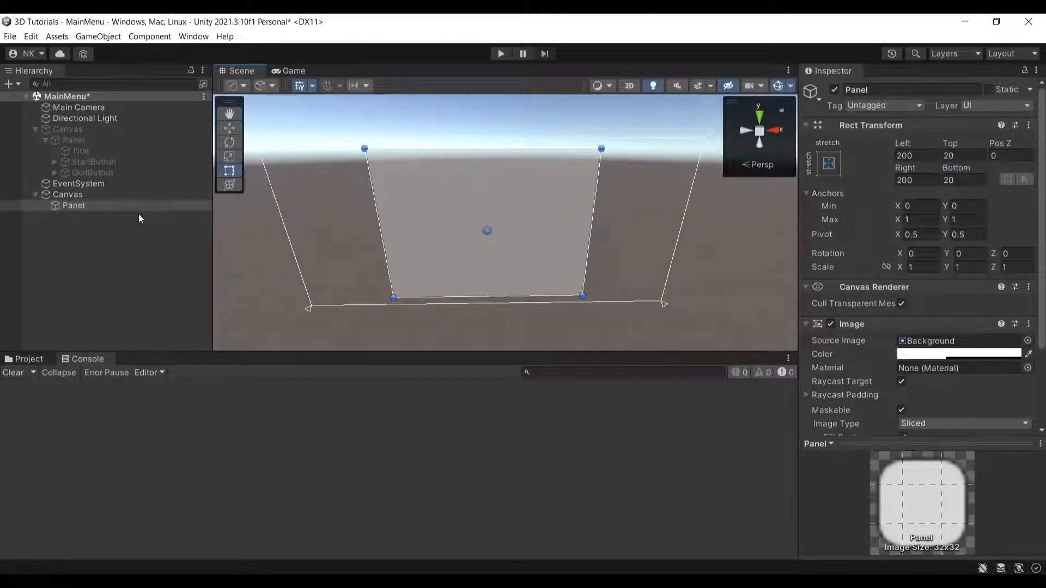
# Step: Add a TextMeshPro text object inside the new Panel and move it up near the Panel's upper edge
pyautogui.click(99, 205)
pyautogui.rightClick(99, 205)
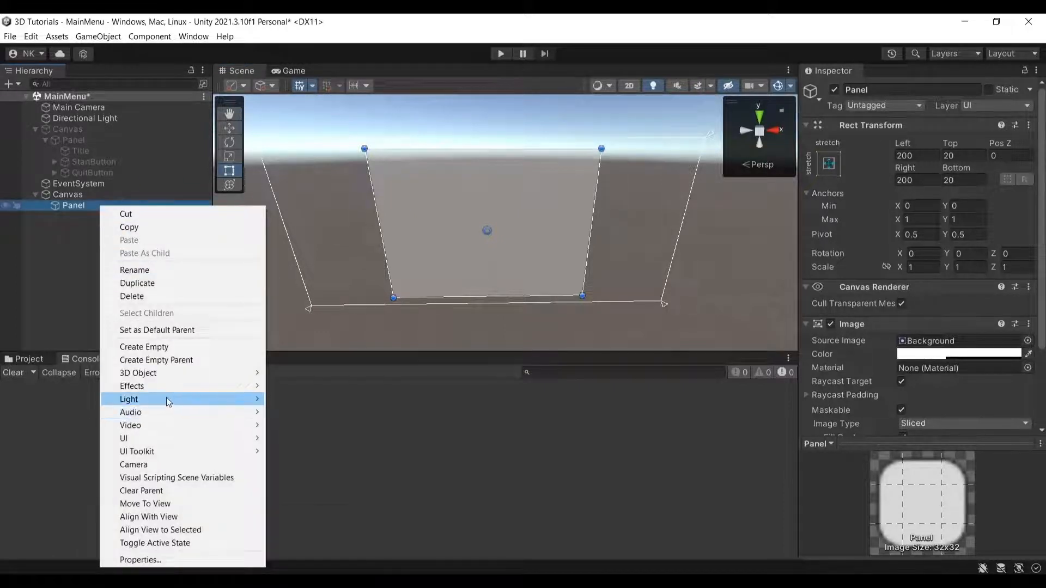
pyautogui.moveTo(166, 397)
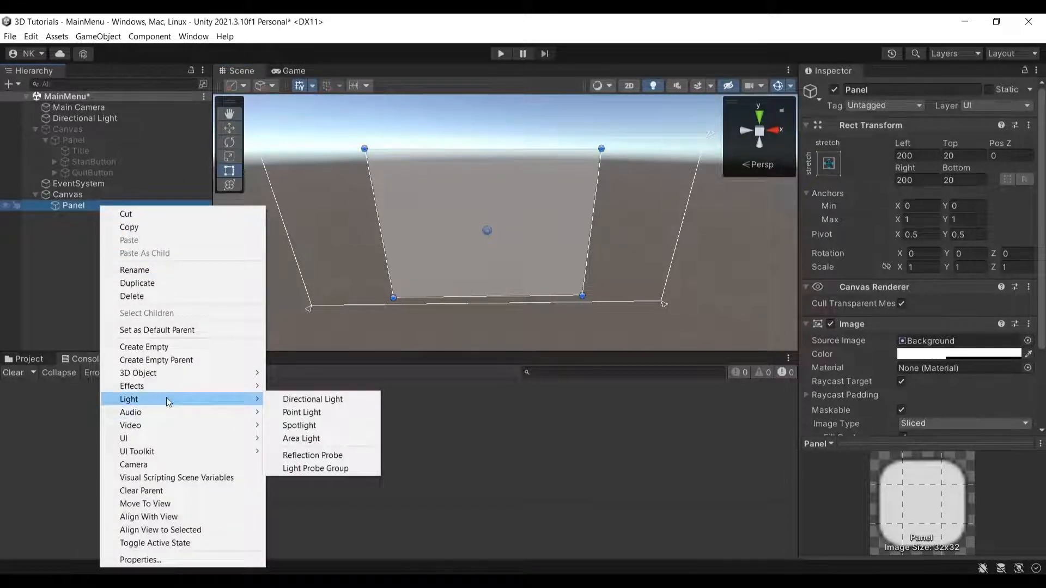
pyautogui.moveTo(214, 439)
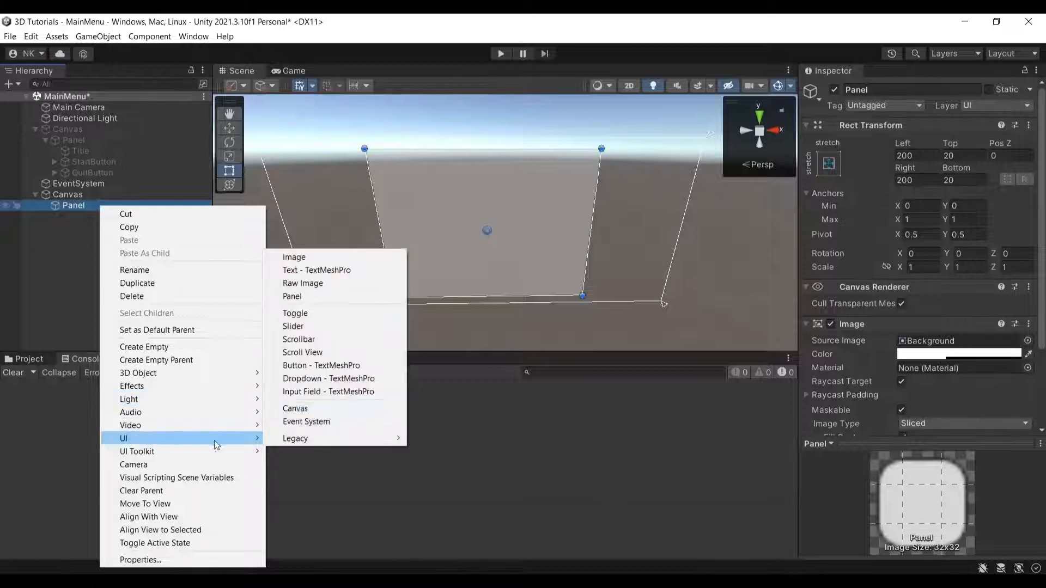
pyautogui.click(315, 271)
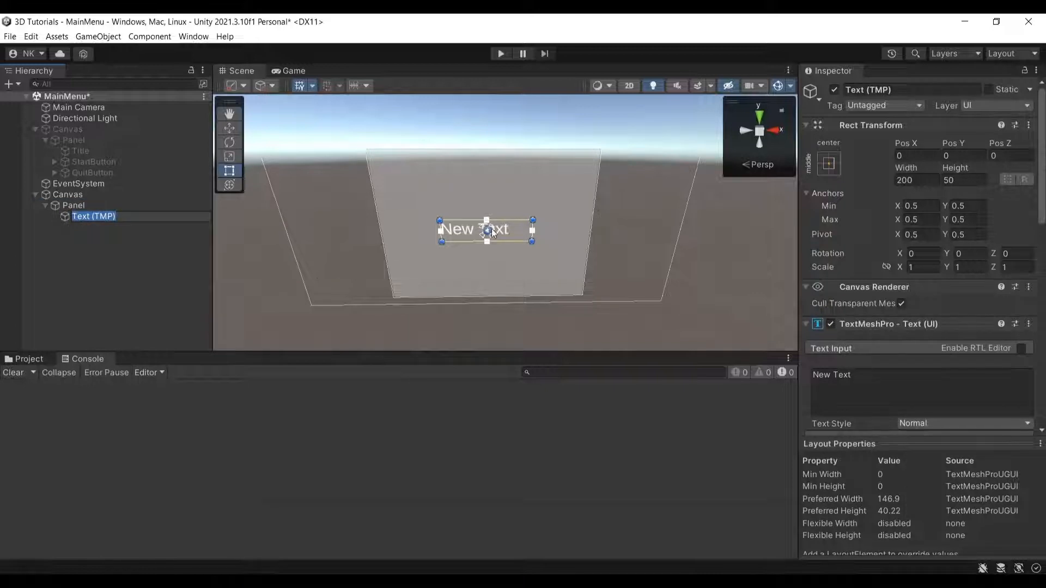
pyautogui.click(237, 128)
pyautogui.moveTo(485, 178); pyautogui.dragTo(489, 119)
# Step: Set the text object's font asset to LiberationSans SDF - Fallback
pyautogui.scroll(-3, 929, 387)
pyautogui.scroll(-2, 930, 387)
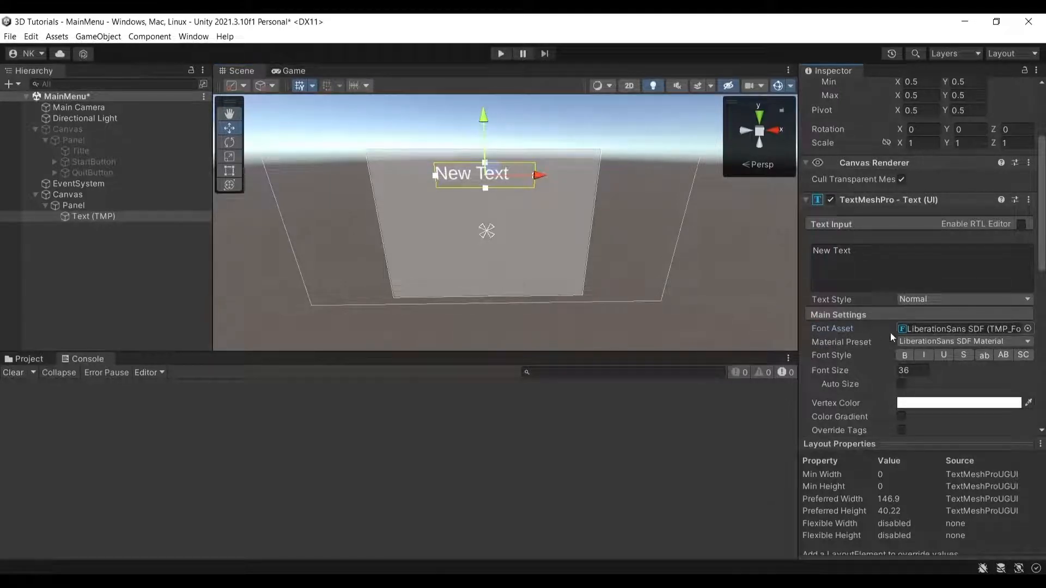
pyautogui.click(1028, 328)
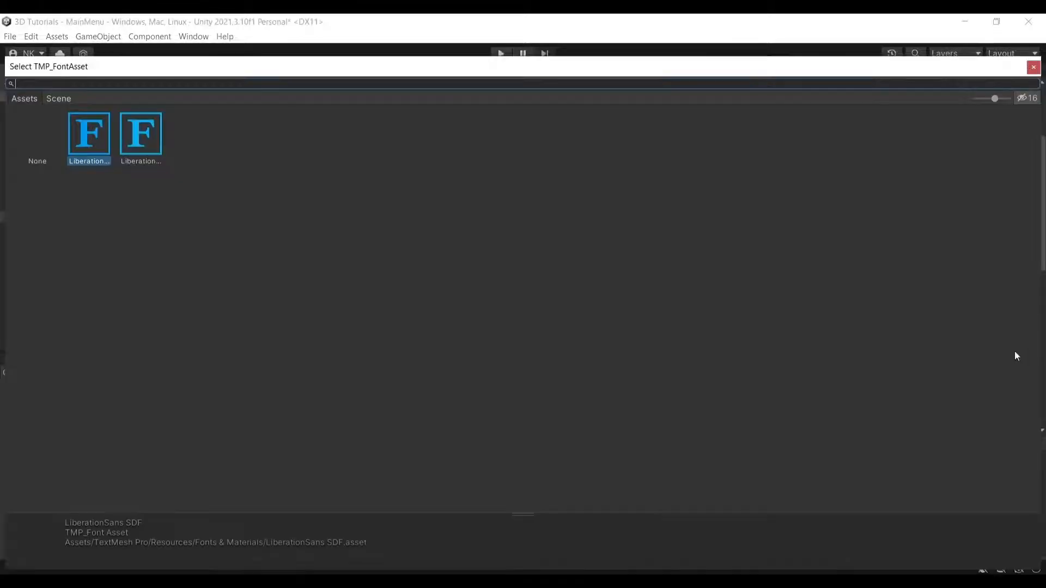
pyautogui.click(93, 134)
pyautogui.click(129, 139)
pyautogui.click(98, 143)
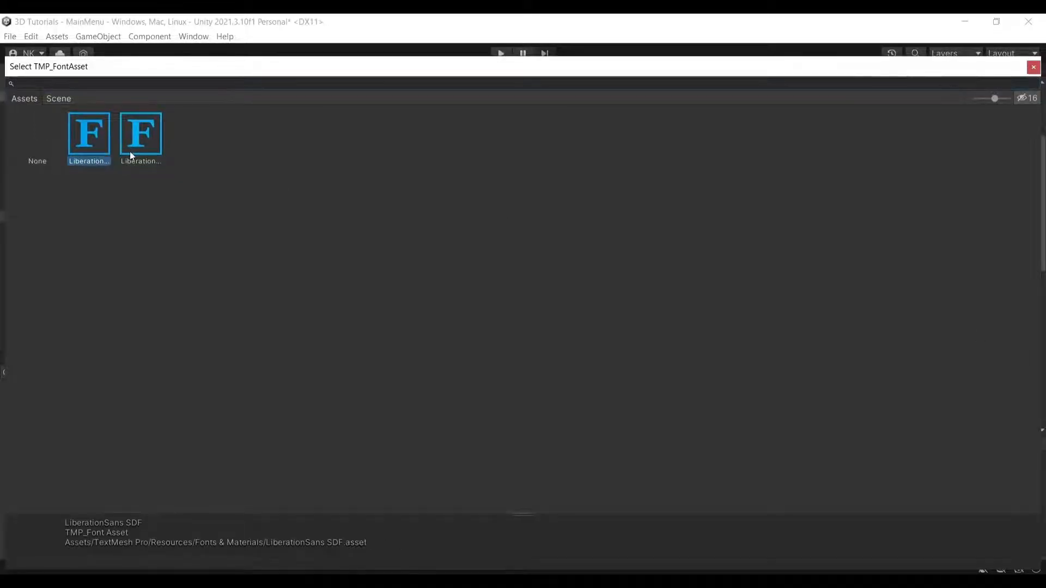
pyautogui.click(137, 142)
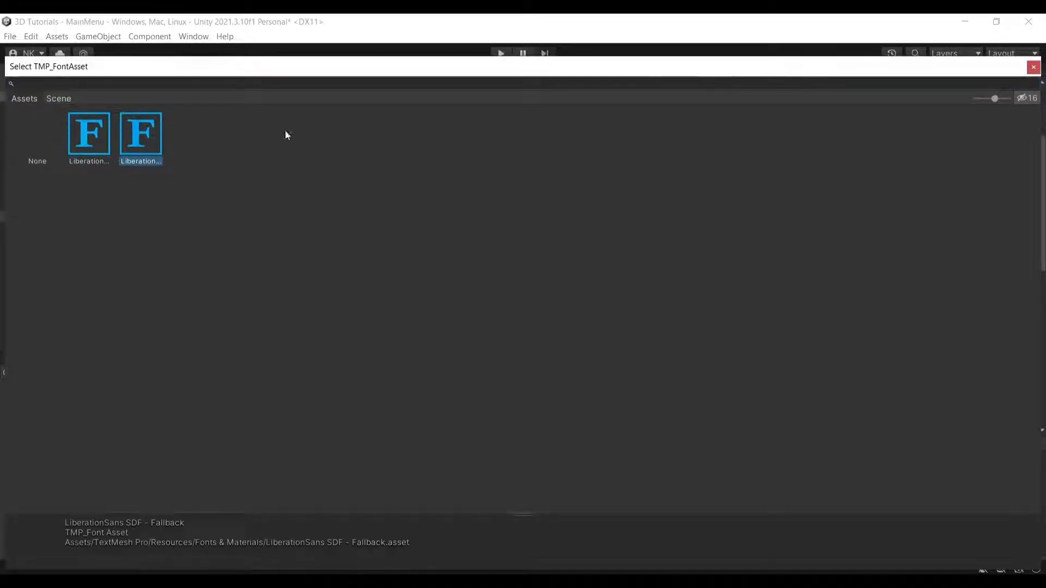
pyautogui.click(1033, 68)
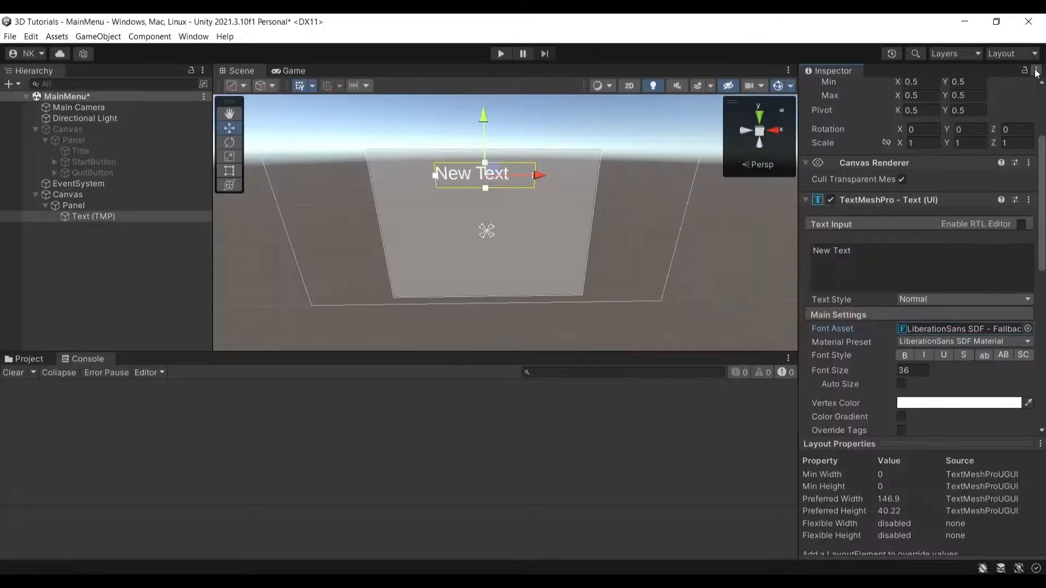
# Step: Change the text object's displayed text to "Game Title"
pyautogui.click(920, 260)
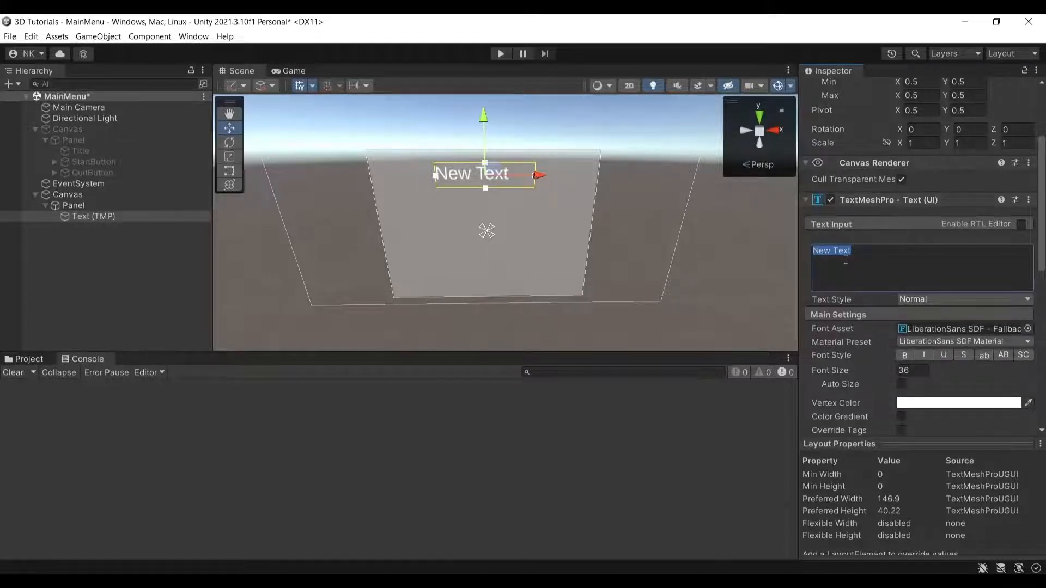
pyautogui.write('Game t')
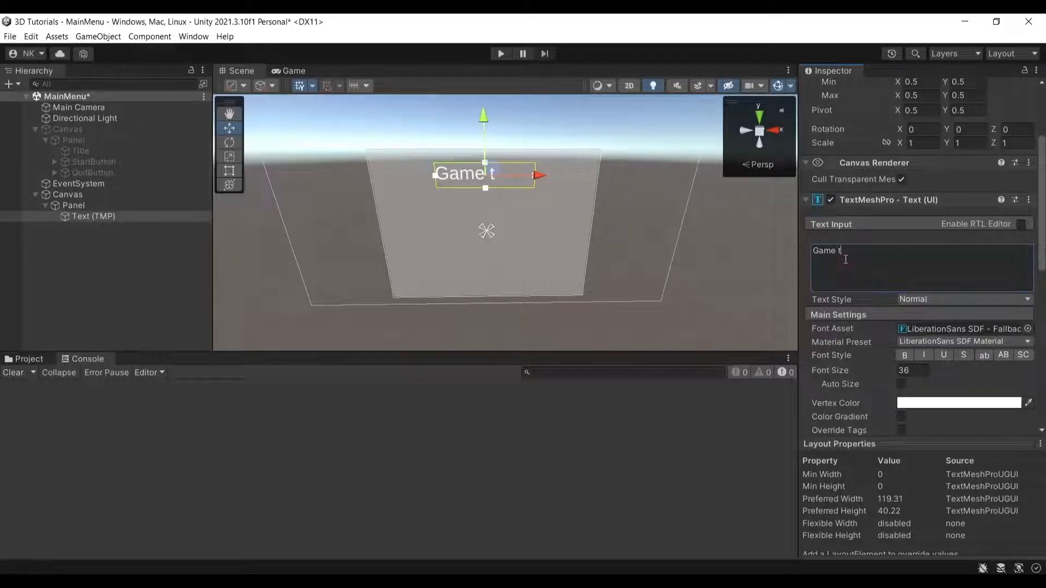
pyautogui.write('itle')
# Step: Add a TextMeshPro button inside the new Panel and move it up to just below the game title
pyautogui.click(119, 207)
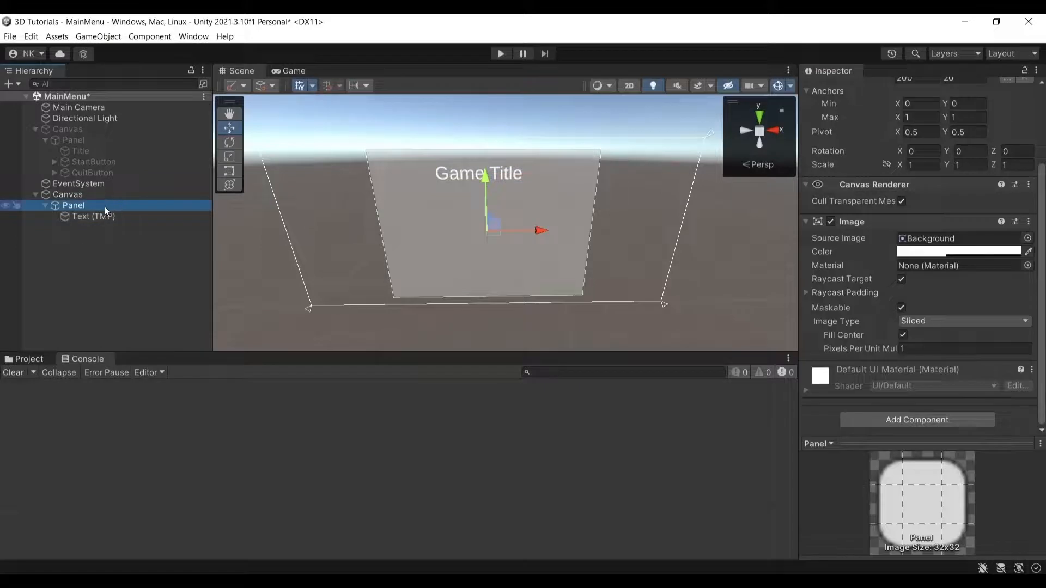
pyautogui.rightClick(104, 206)
pyautogui.moveTo(164, 439)
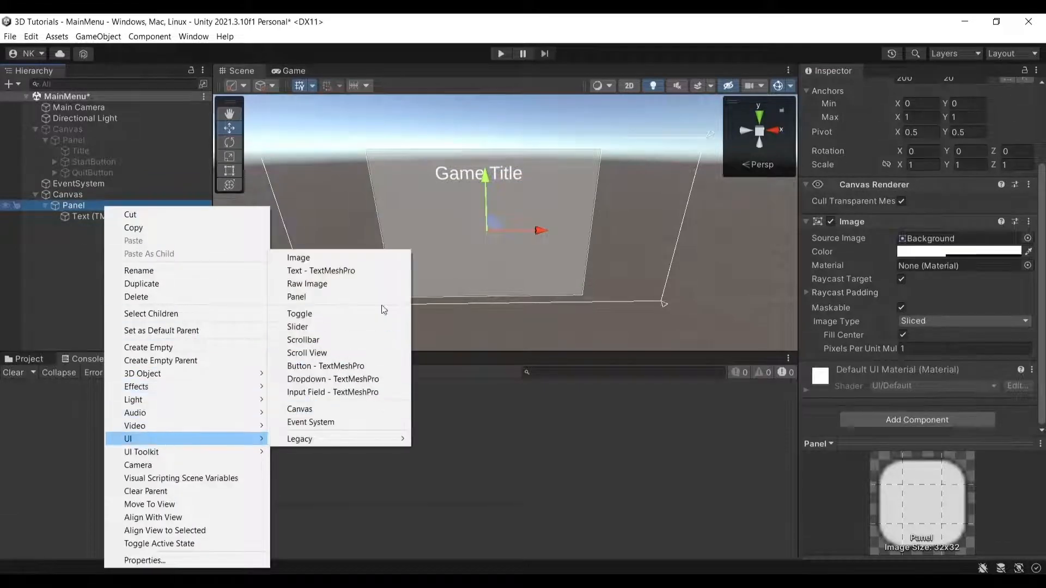
pyautogui.click(348, 366)
pyautogui.moveTo(483, 181); pyautogui.dragTo(488, 153)
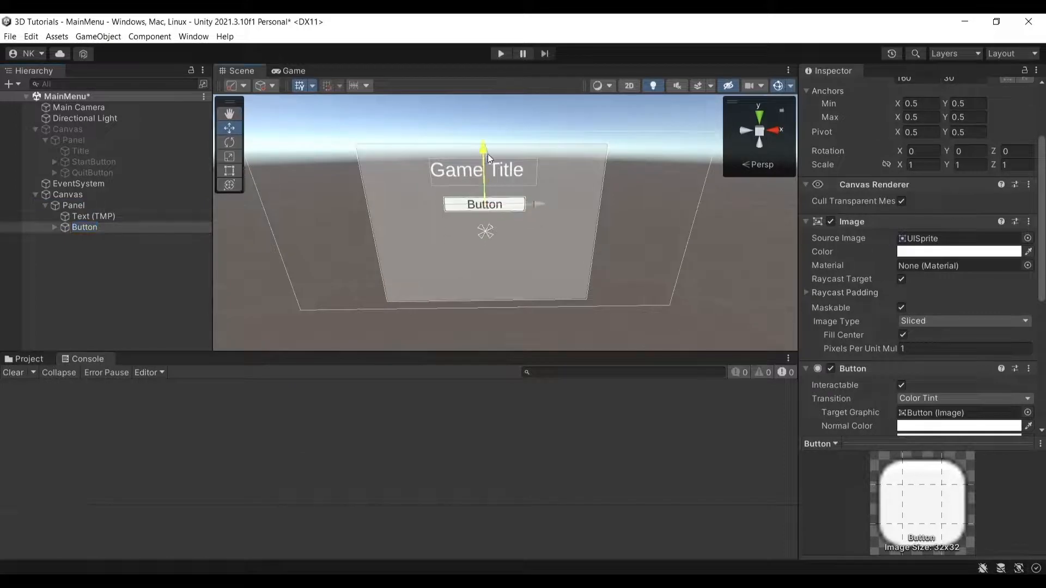
# Step: Duplicate the button and move the copy down to sit just beneath the original
pyautogui.rightClick(103, 227)
pyautogui.click(140, 277)
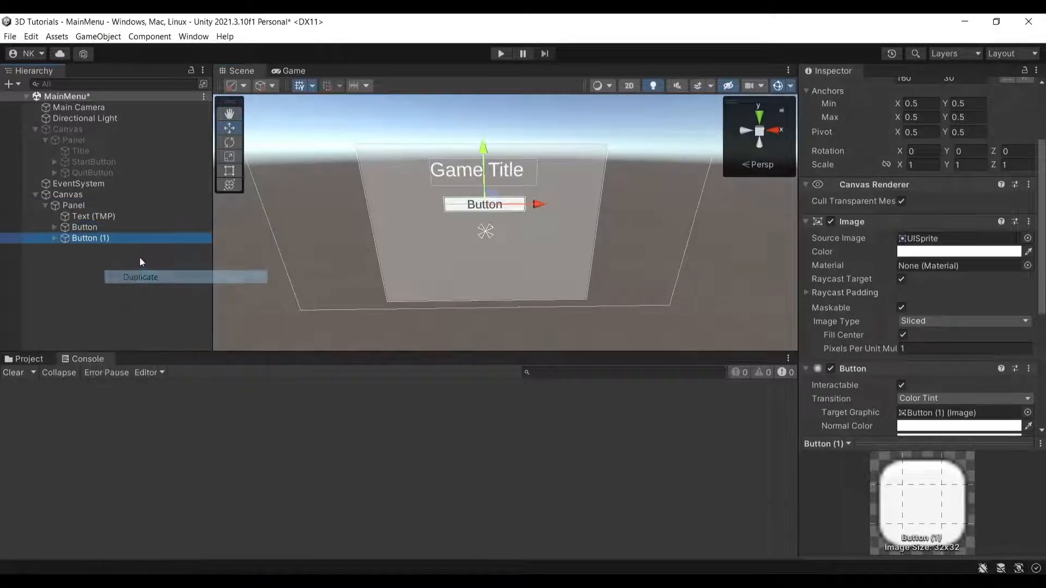
pyautogui.moveTo(481, 153); pyautogui.dragTo(492, 177)
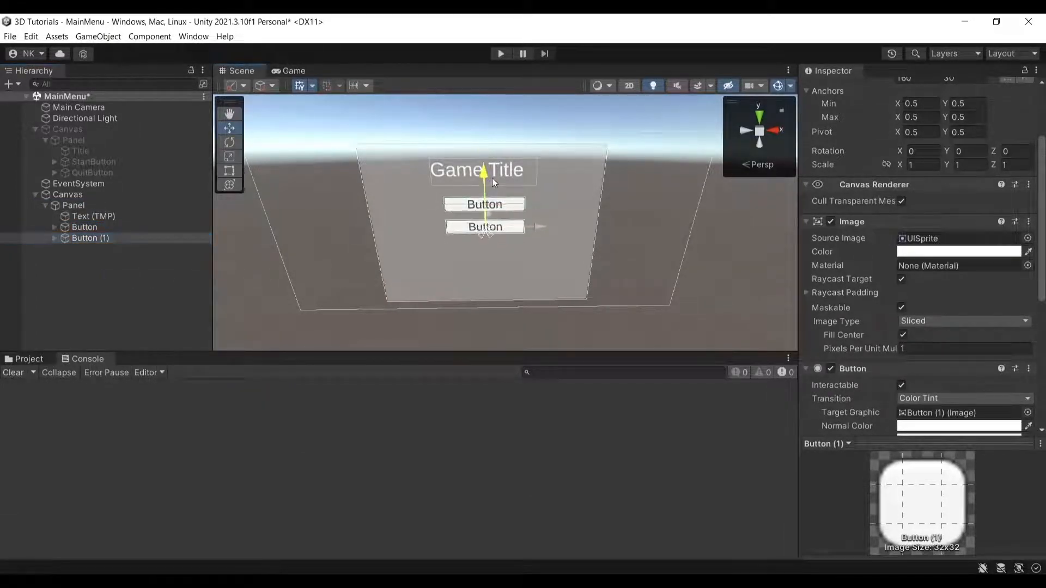
# Step: Rename the upper button object StartButton and the lower one QuitButton
pyautogui.click(479, 205)
pyautogui.press('F2')
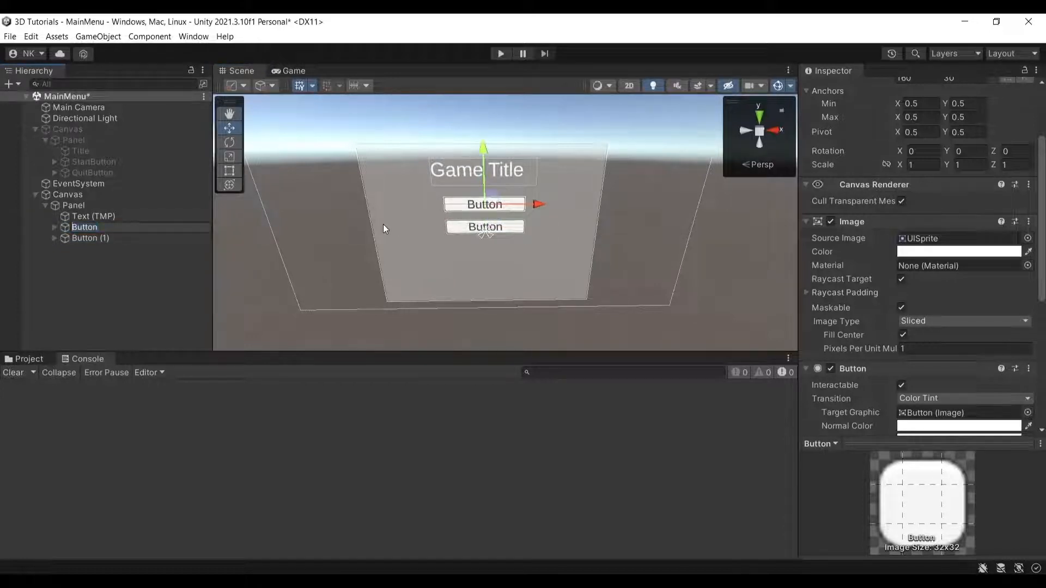
pyautogui.press('Home')
pyautogui.write('Start')
pyautogui.click(89, 239)
pyautogui.click(118, 237)
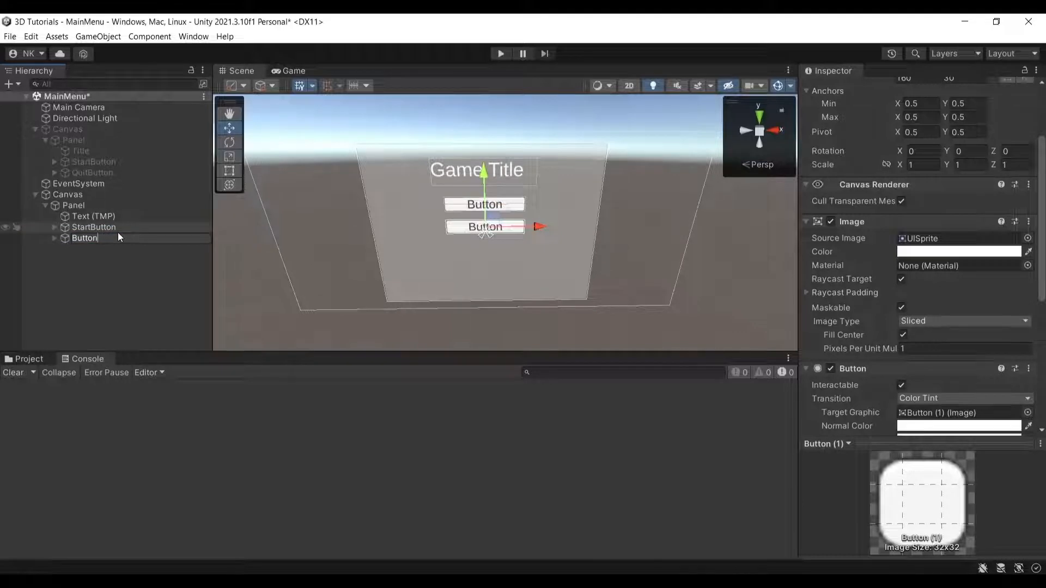
pyautogui.write('Quit')
# Step: Change the label text of the new StartButton to "Start"
pyautogui.click(118, 232)
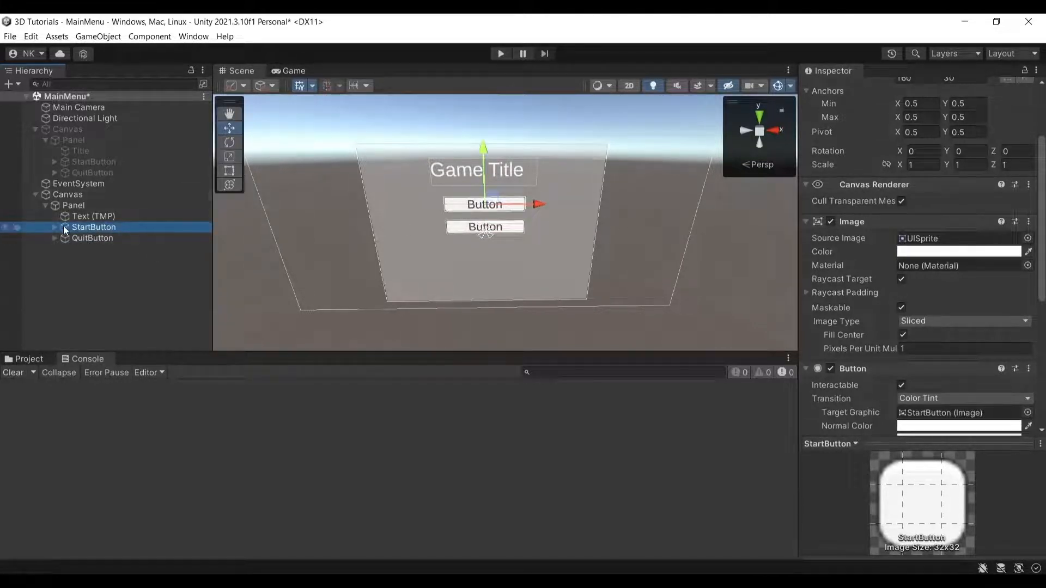
pyautogui.click(54, 226)
pyautogui.click(158, 239)
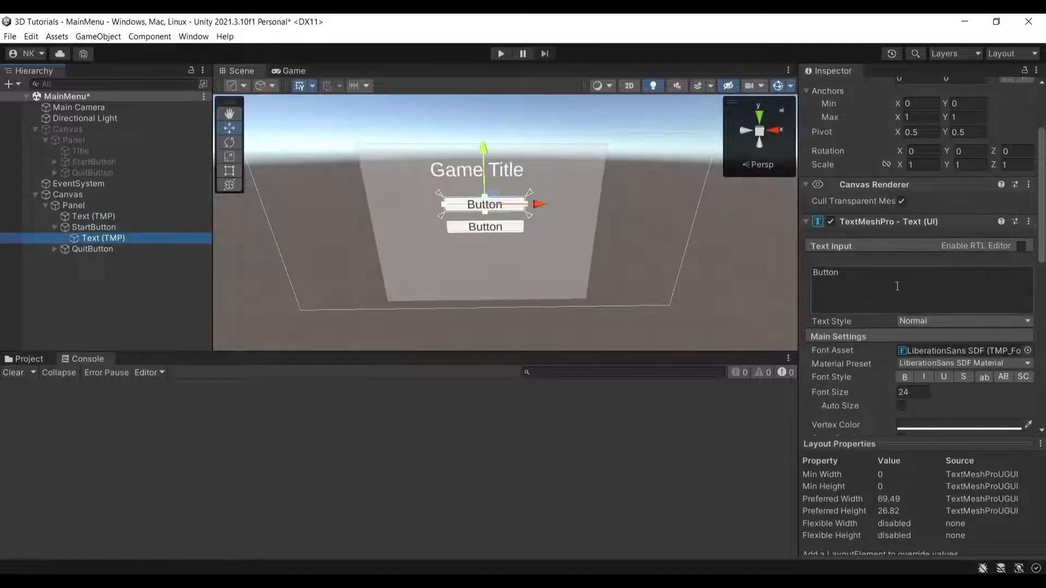
pyautogui.moveTo(896, 286); pyautogui.dragTo(512, 233)
pyautogui.moveTo(529, 214); pyautogui.dragTo(456, 219, button='right')
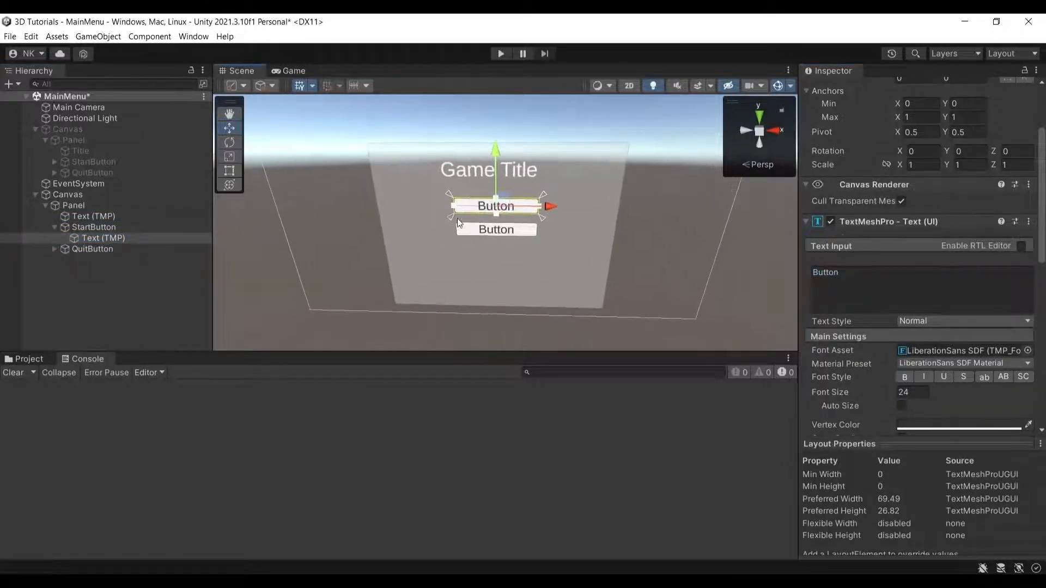
pyautogui.write('S')
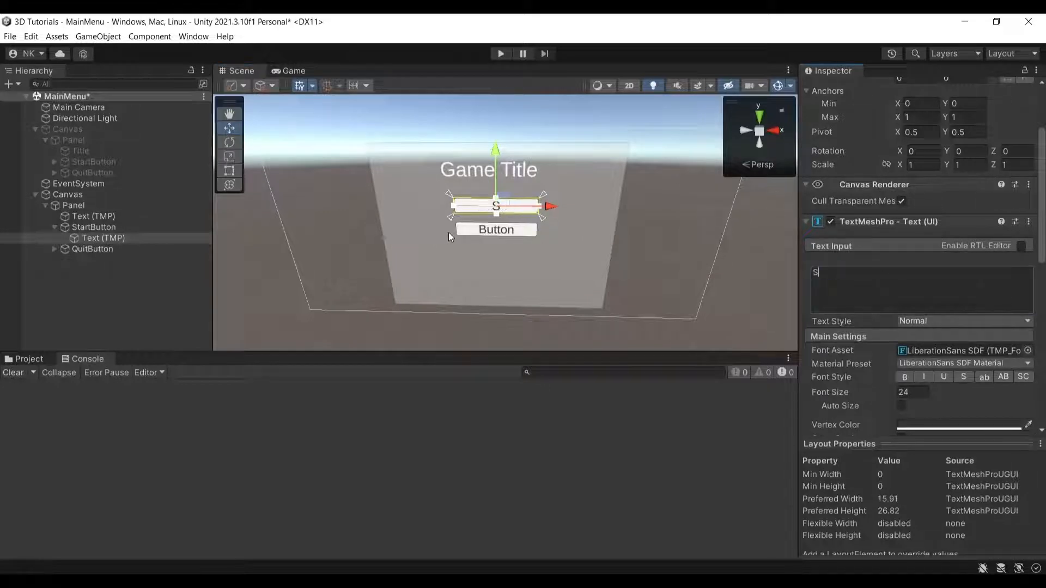
pyautogui.write('tart')
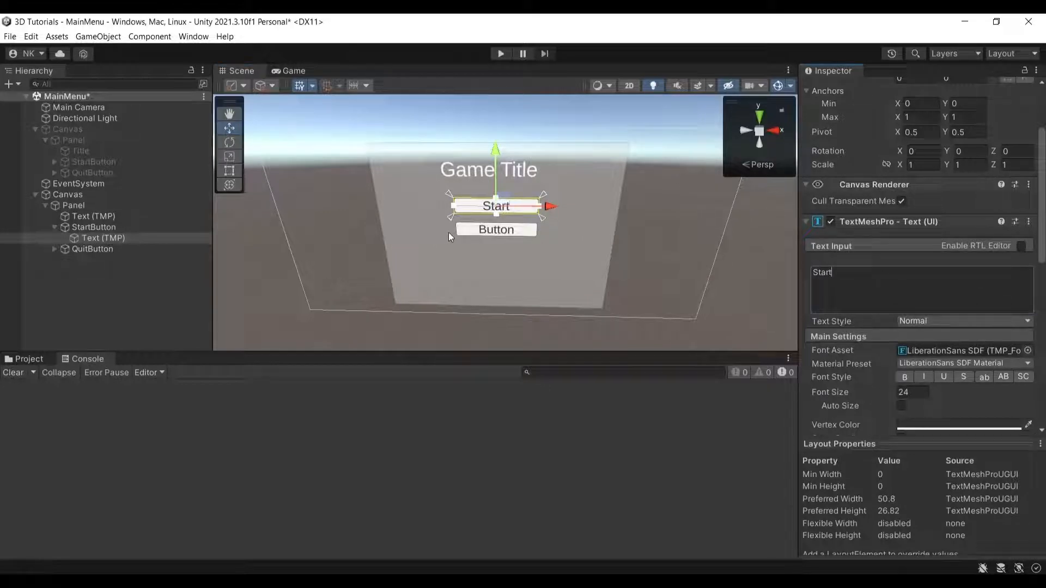
# Step: Change the label text of the new QuitButton to "Quit"
pyautogui.click(54, 249)
pyautogui.click(82, 260)
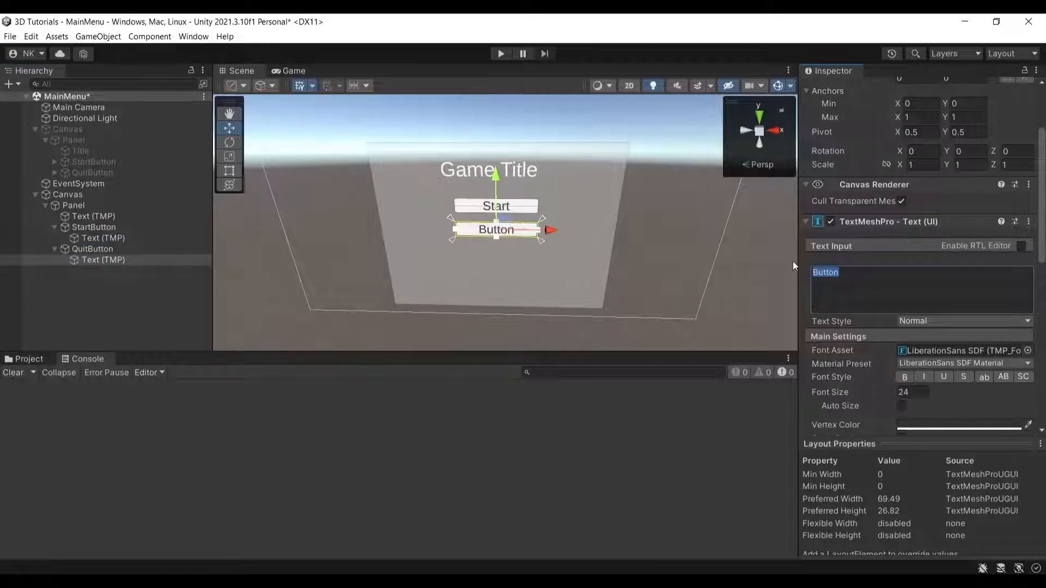
pyautogui.write('Quit')
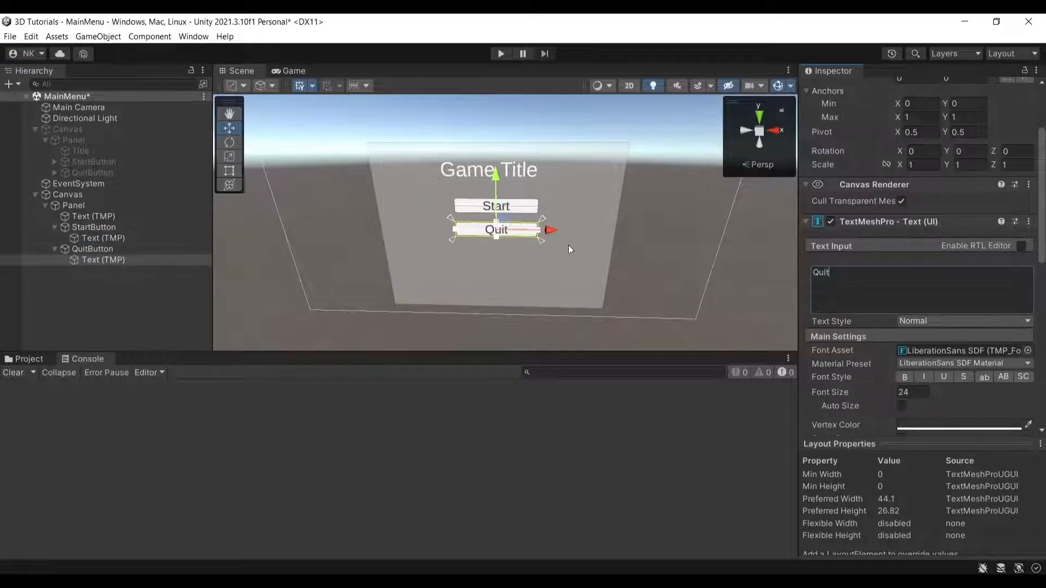
pyautogui.moveTo(577, 206)
pyautogui.mouseDown(button='right')
pyautogui.moveTo(596, 178)
pyautogui.moveTo(589, 220)
pyautogui.moveTo(568, 218)
pyautogui.mouseUp(button='right')
pyautogui.scroll(-5, 940, 321)
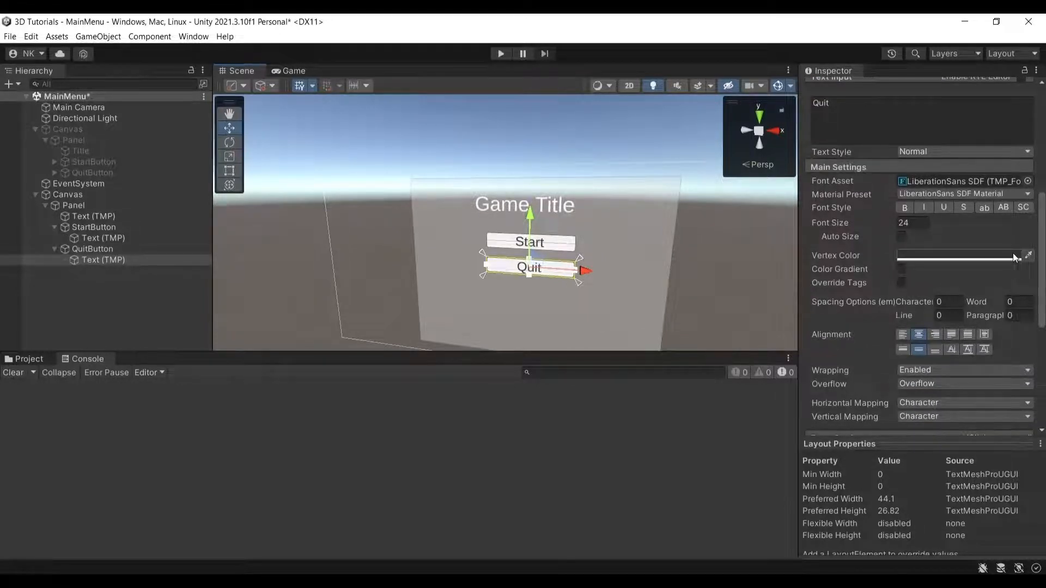
pyautogui.scroll(-3, 997, 229)
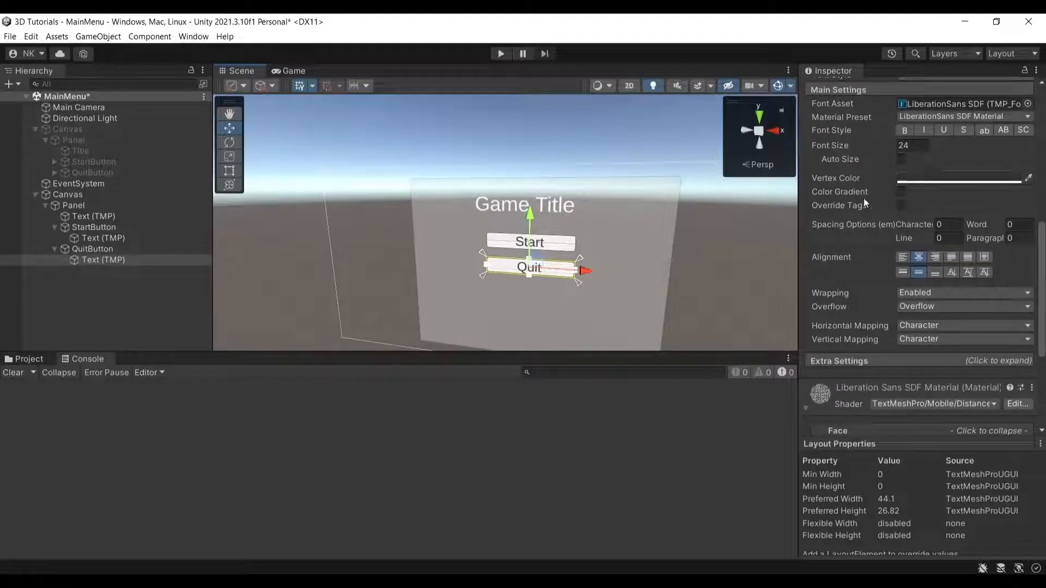
pyautogui.scroll(-5, 937, 190)
pyautogui.scroll(8, 1007, 329)
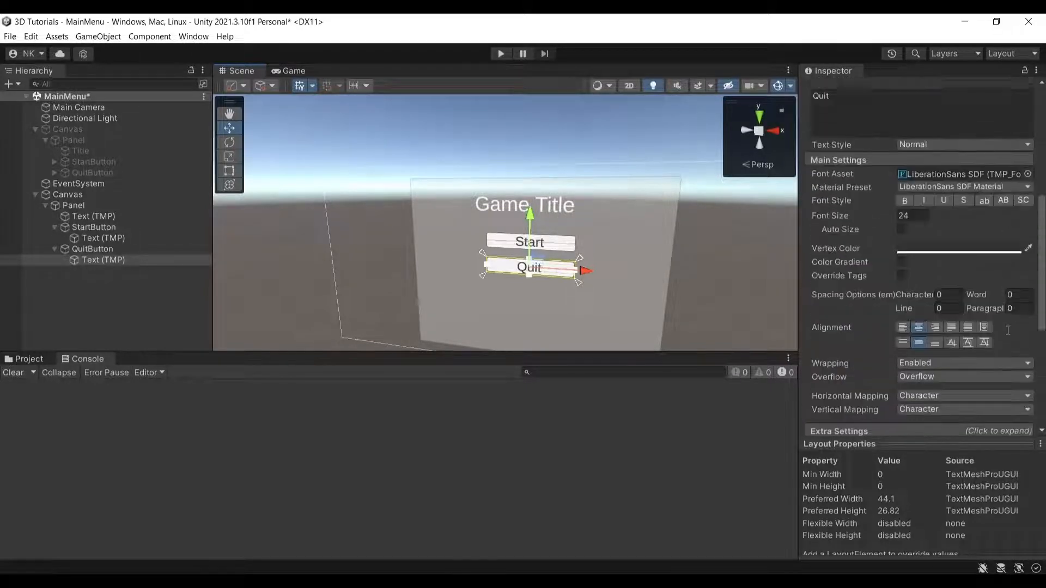
# Step: Try out other shades for the QuitButton's Normal Color and leave it white
pyautogui.click(107, 246)
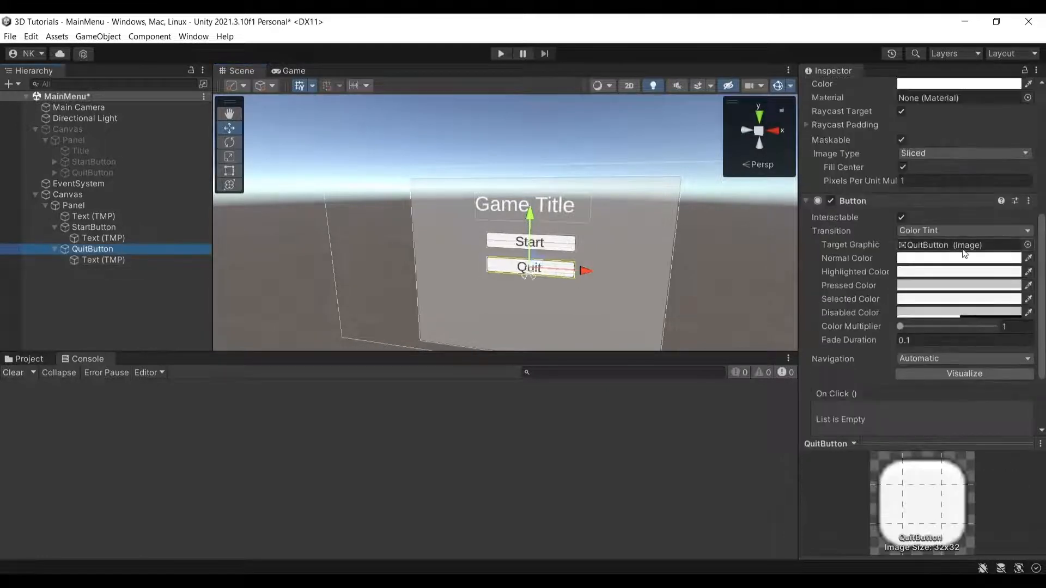
pyautogui.click(935, 259)
pyautogui.moveTo(989, 351)
pyautogui.mouseDown()
pyautogui.moveTo(965, 367)
pyautogui.moveTo(1035, 385)
pyautogui.moveTo(928, 357)
pyautogui.moveTo(930, 383)
pyautogui.moveTo(927, 320)
pyautogui.mouseUp()
pyautogui.click(1033, 235)
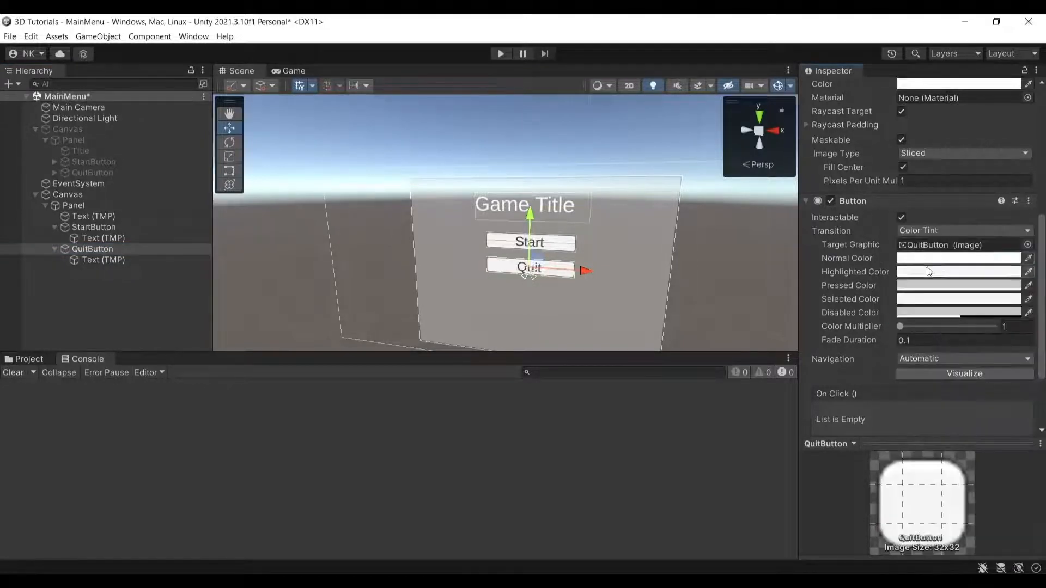
pyautogui.moveTo(588, 294); pyautogui.dragTo(593, 331, button='right')
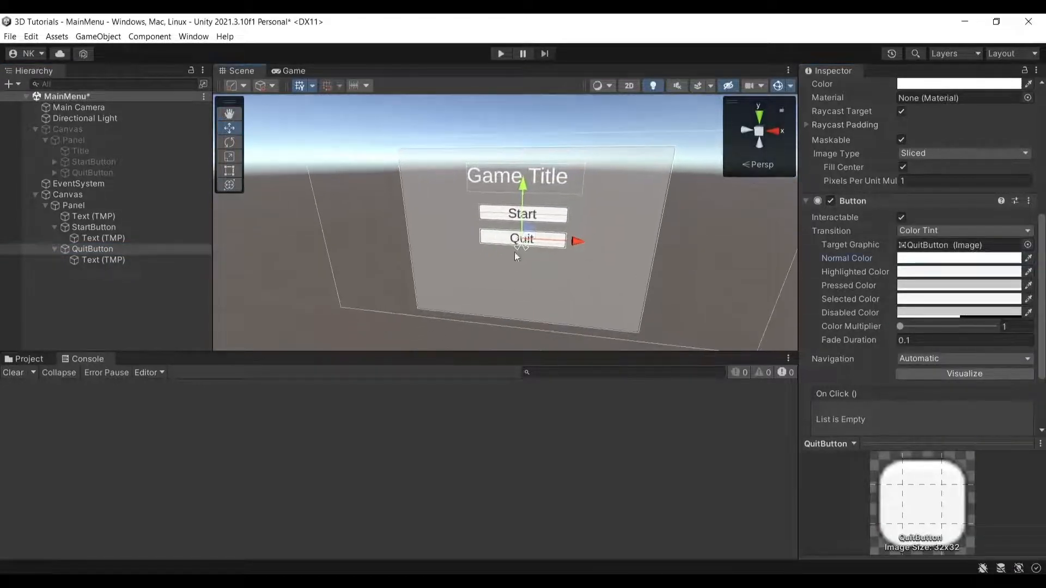
# Step: Set the QuitButton's Highlighted Color to pure white (FFFFFF), trying red along the way
pyautogui.click(900, 273)
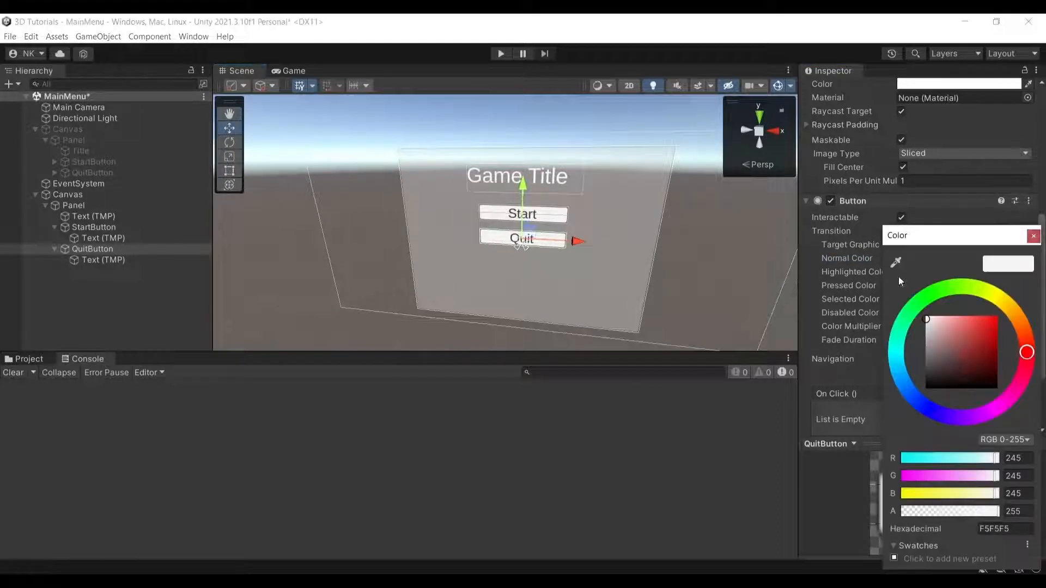
pyautogui.moveTo(974, 344); pyautogui.dragTo(1043, 291)
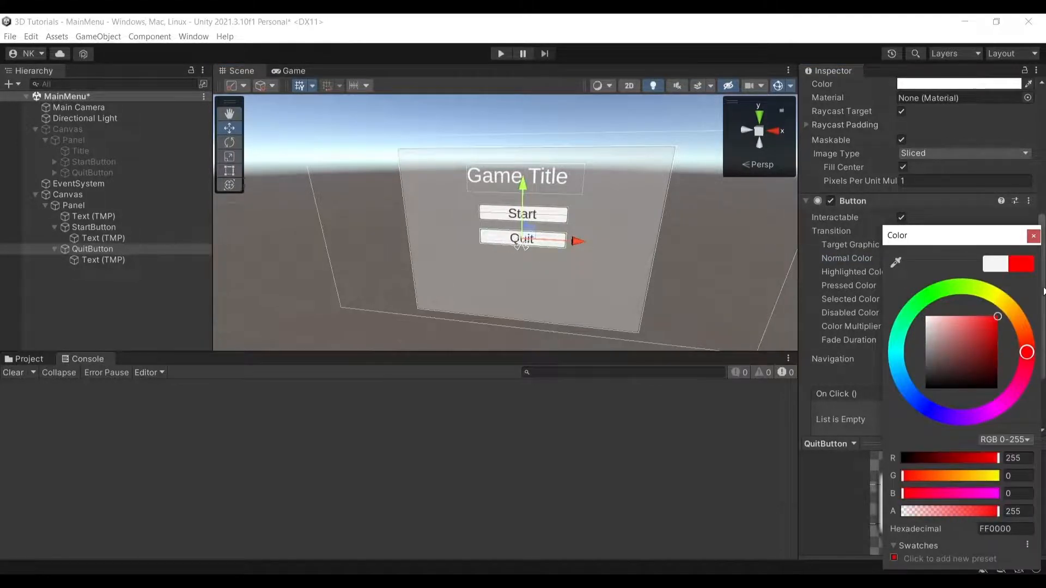
pyautogui.moveTo(985, 326); pyautogui.dragTo(785, 281)
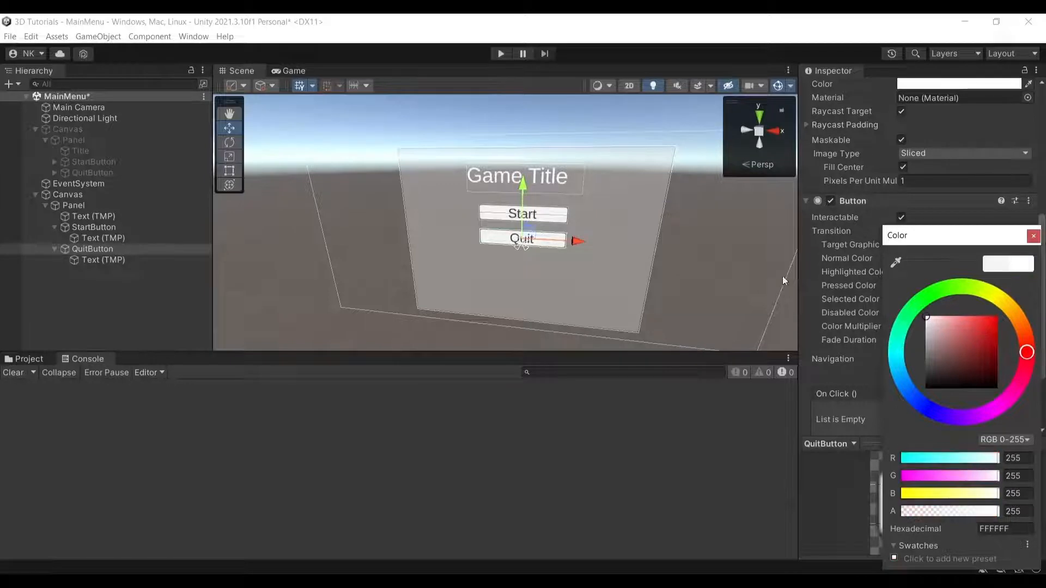
pyautogui.click(1037, 236)
# Step: Set the QuitButton's Pressed Color to purple (6600FF)
pyautogui.click(936, 284)
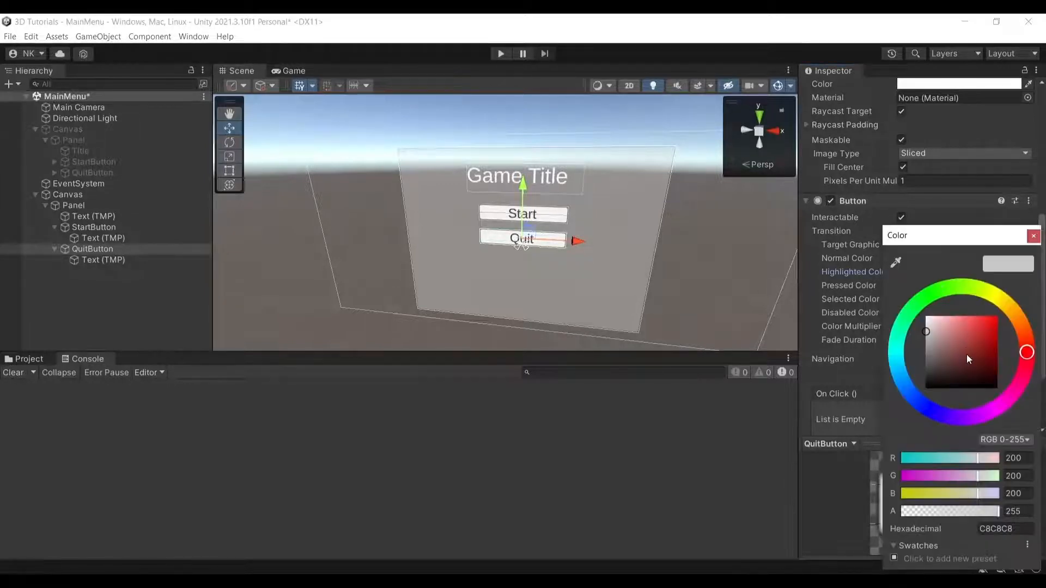
pyautogui.moveTo(966, 347); pyautogui.dragTo(1011, 292)
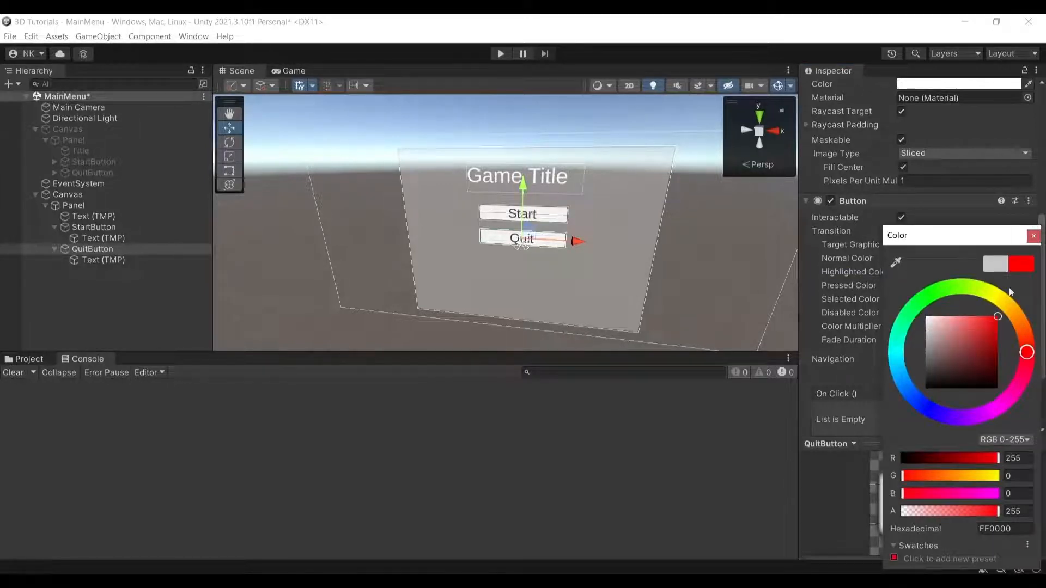
pyautogui.moveTo(982, 398); pyautogui.dragTo(955, 418)
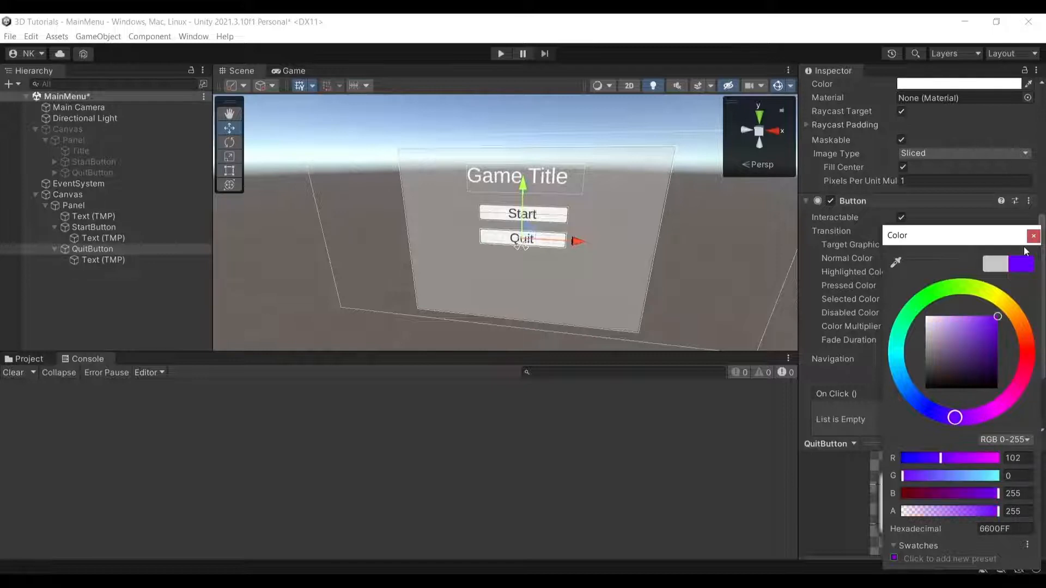
pyautogui.click(1034, 237)
# Step: Set the QuitButton's Pressed Color to white
pyautogui.click(935, 286)
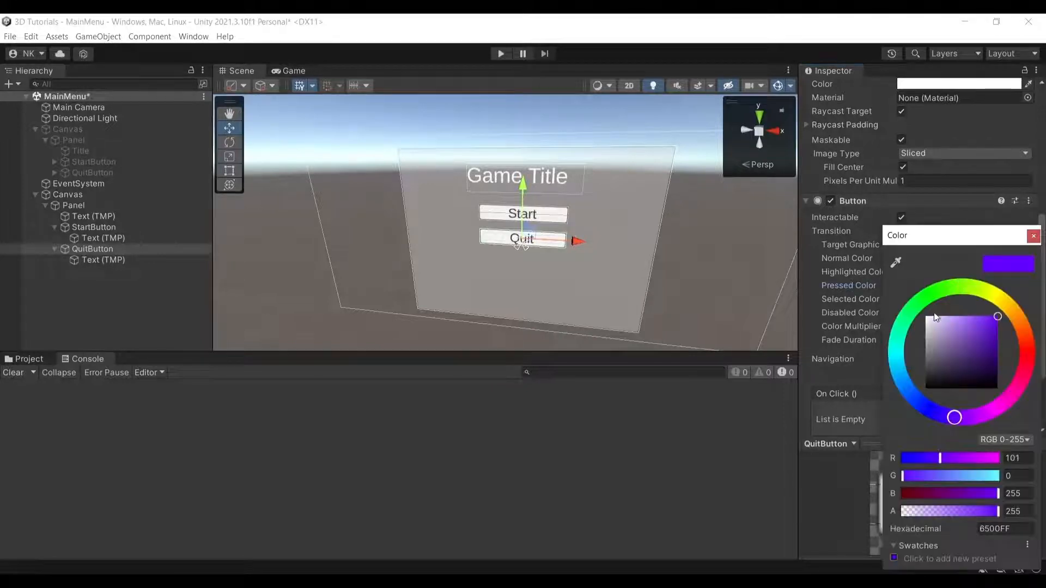
pyautogui.click(928, 317)
pyautogui.click(1033, 236)
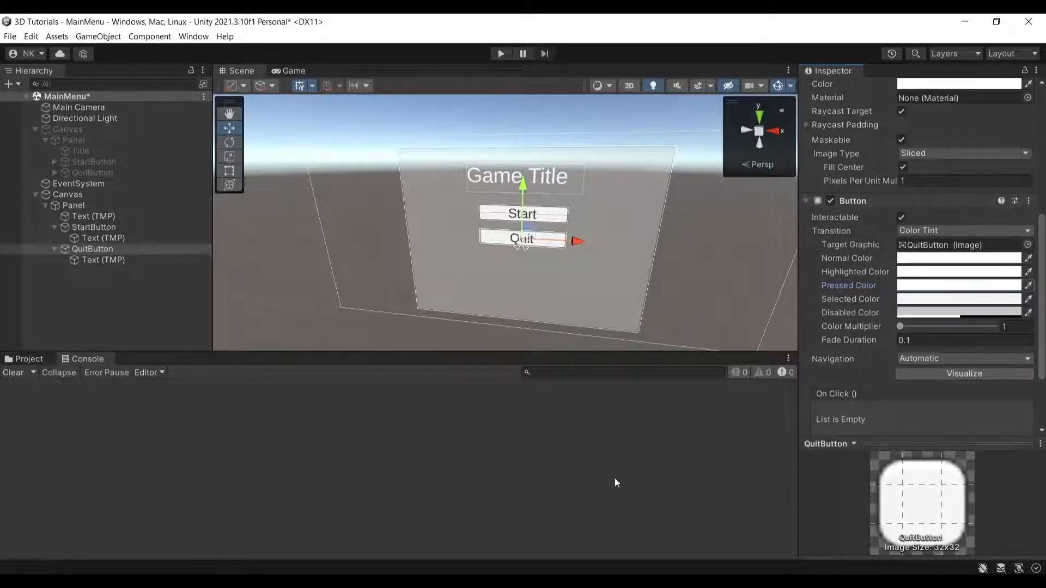
# Step: Open UIscript from the project's Assets folder in Visual Studio and enlarge the code for reading
pyautogui.scroll(-4, 915, 327)
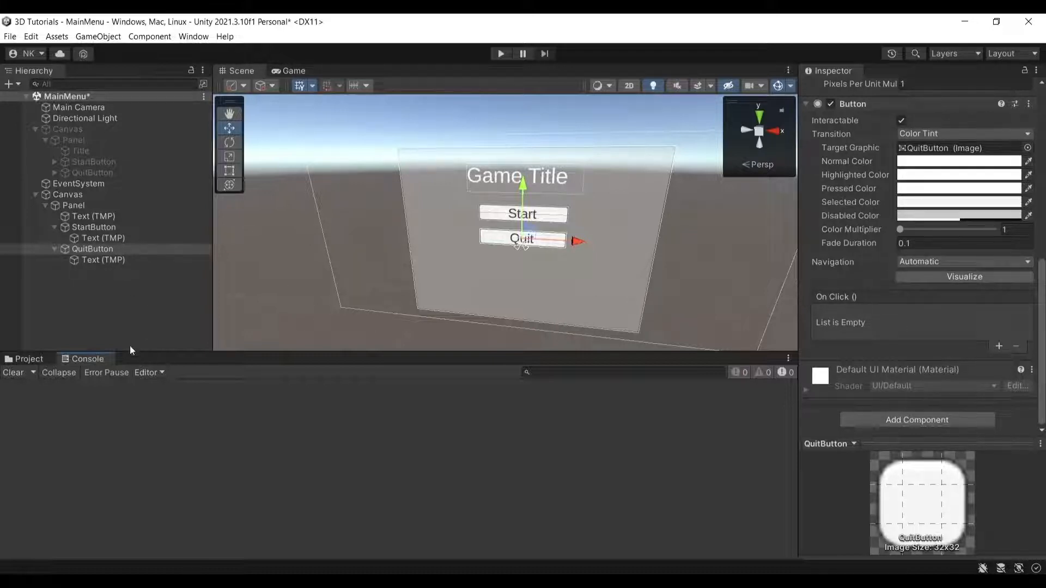
pyautogui.click(31, 362)
pyautogui.click(157, 387)
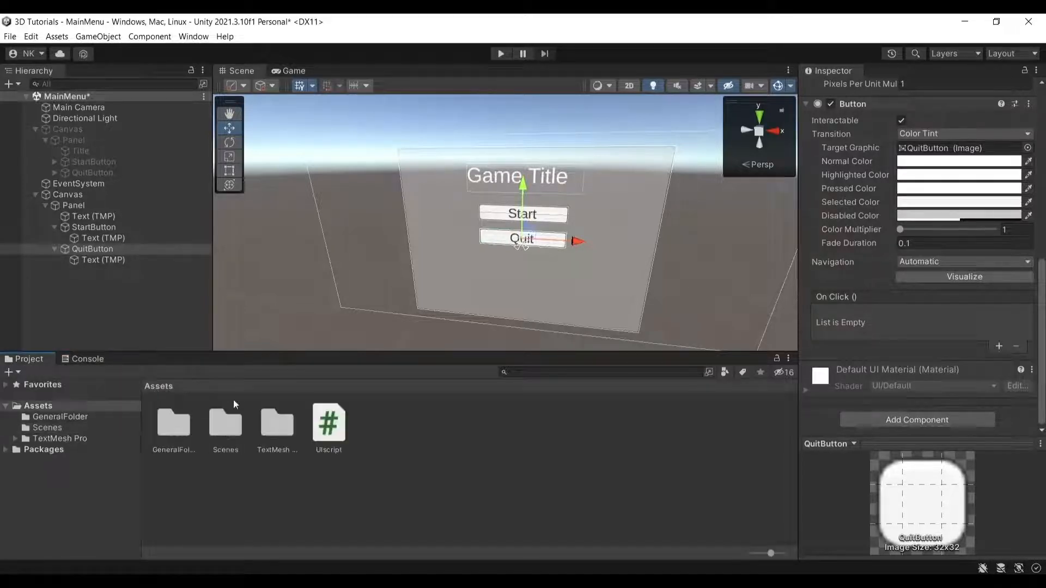
pyautogui.doubleClick(342, 427)
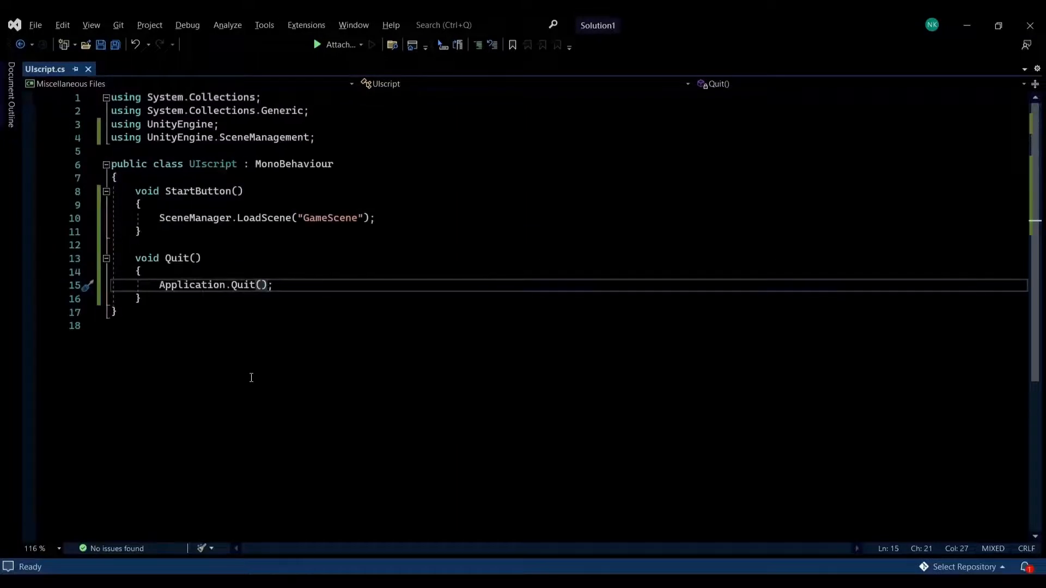
pyautogui.keyDown('ctrl'); pyautogui.scroll(5, 248, 374); pyautogui.keyUp('ctrl')
pyautogui.keyDown('ctrl'); pyautogui.scroll(2, 251, 377); pyautogui.keyUp('ctrl')
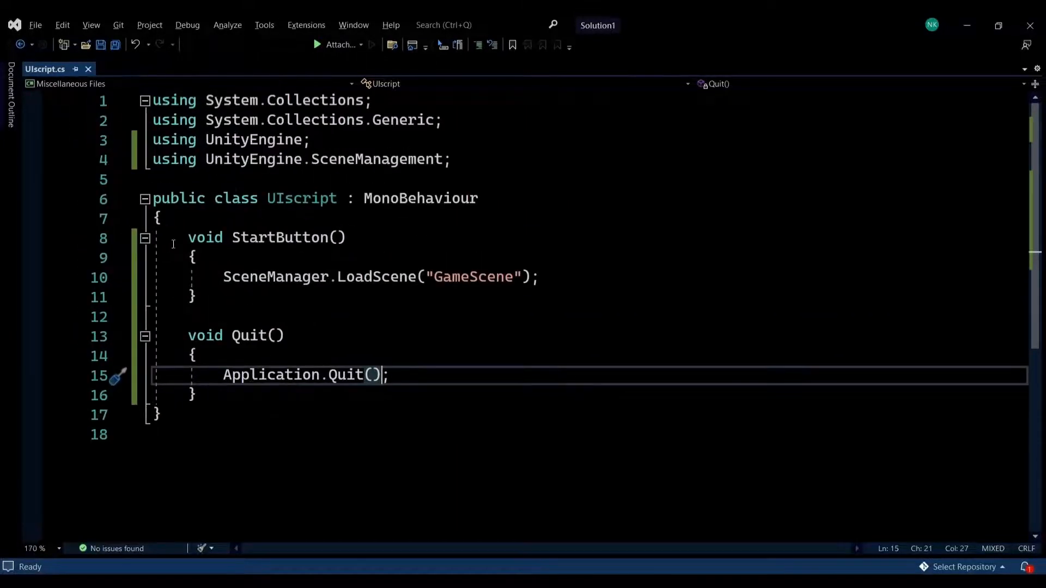
# Step: Examine the StartButton and Quit method declarations and the UnityEngine.SceneManagement using line in UIscript
pyautogui.moveTo(188, 237); pyautogui.dragTo(155, 239)
pyautogui.click(418, 245)
pyautogui.click(334, 320)
pyautogui.moveTo(333, 342); pyautogui.dragTo(59, 345)
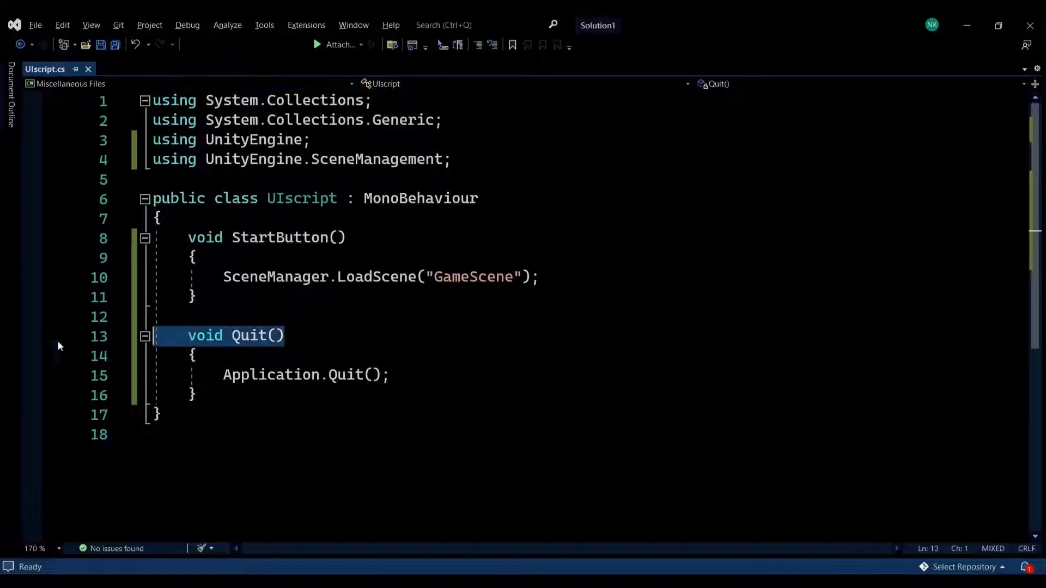
pyautogui.click(390, 303)
pyautogui.moveTo(527, 159); pyautogui.dragTo(151, 159)
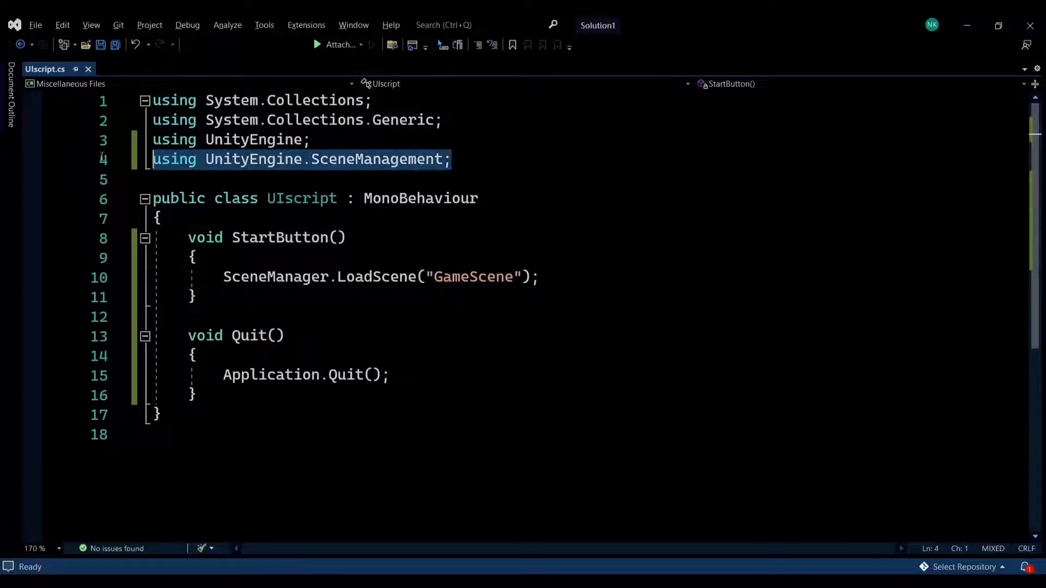
pyautogui.moveTo(460, 159); pyautogui.dragTo(153, 161)
pyautogui.click(338, 203)
# Step: Examine the SceneManager.LoadScene call in the StartButton method and its "GameScene" argument
pyautogui.moveTo(224, 278); pyautogui.dragTo(458, 279)
pyautogui.click(520, 278)
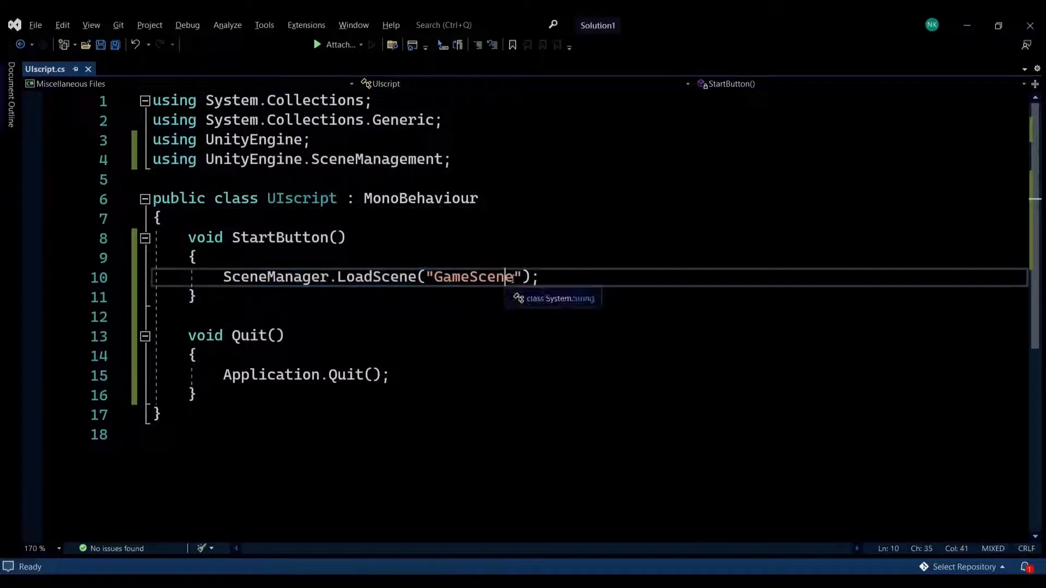
pyautogui.moveTo(521, 278); pyautogui.dragTo(432, 278)
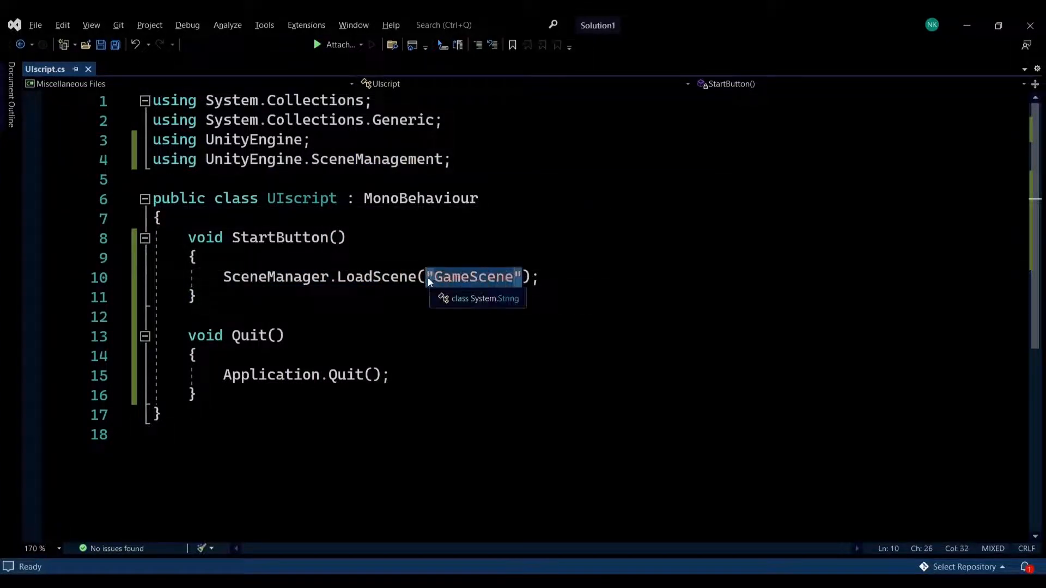
pyautogui.moveTo(240, 278); pyautogui.dragTo(337, 278)
pyautogui.click(543, 279)
pyautogui.click(426, 278)
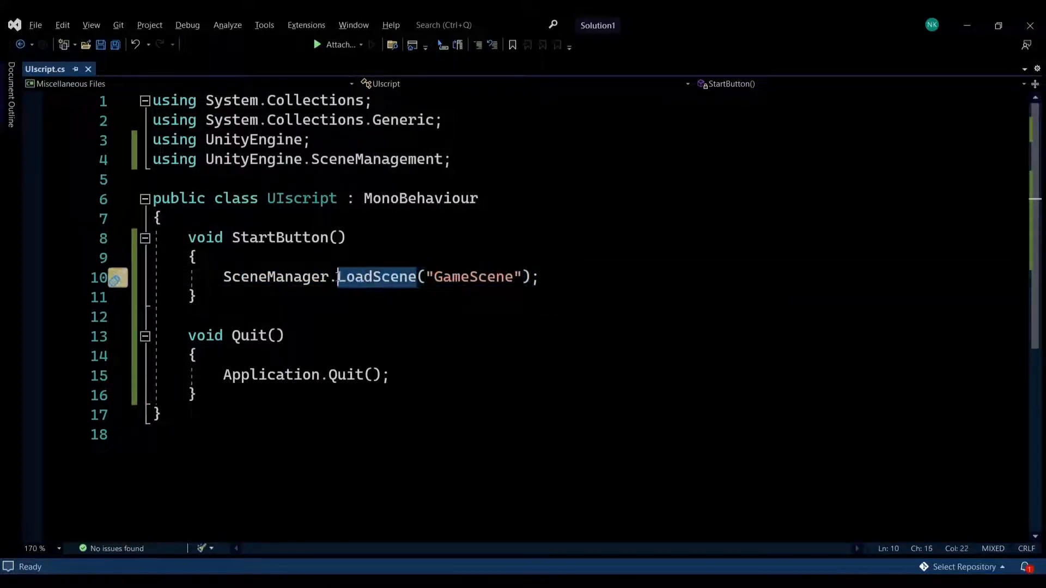
pyautogui.click(334, 278)
pyautogui.moveTo(224, 278); pyautogui.dragTo(434, 279)
pyautogui.click(548, 287)
pyautogui.click(431, 278)
pyautogui.click(518, 280)
pyautogui.click(398, 316)
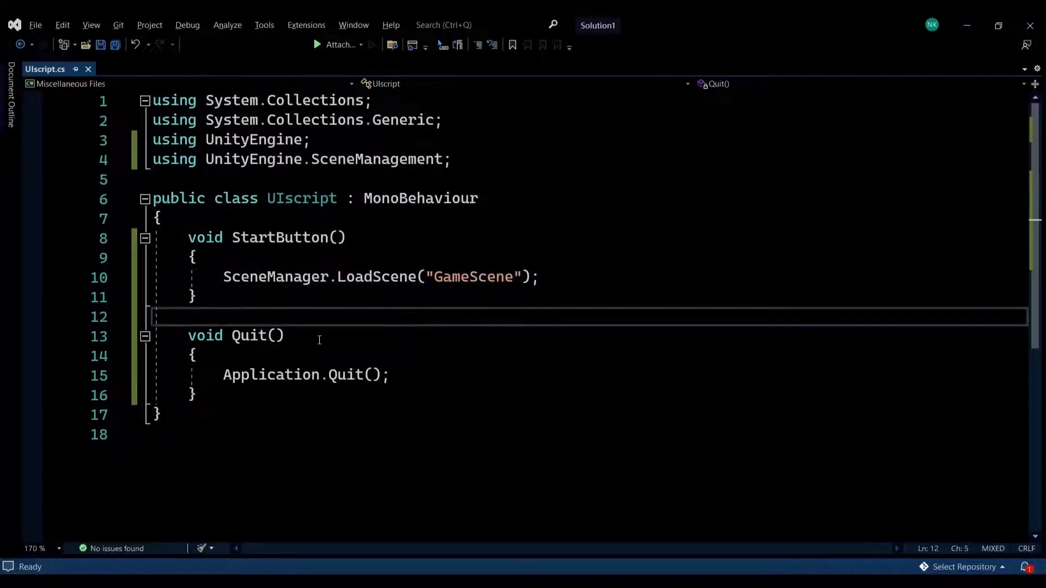
# Step: Rename the Quit method in UIscript to QuitButton and review its Application.Quit() call
pyautogui.moveTo(188, 335); pyautogui.dragTo(542, 355)
pyautogui.click(541, 356)
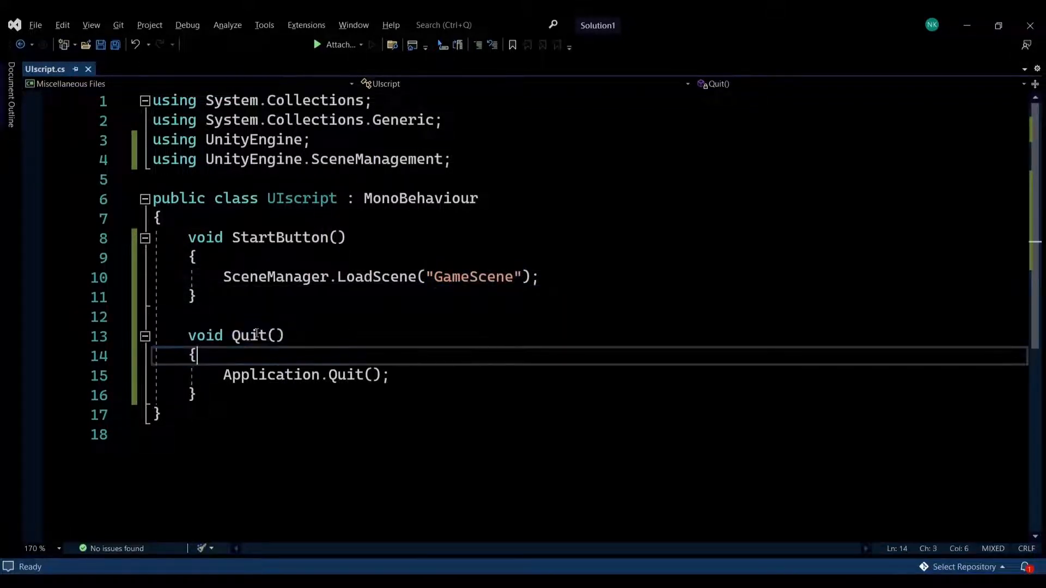
pyautogui.click(257, 335)
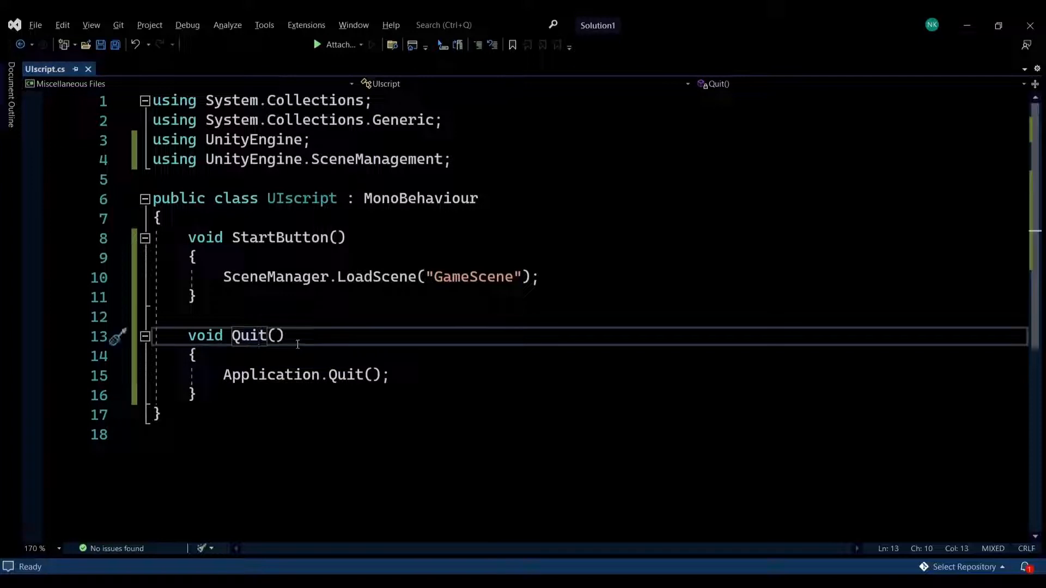
pyautogui.press('Right')
pyautogui.write('Button')
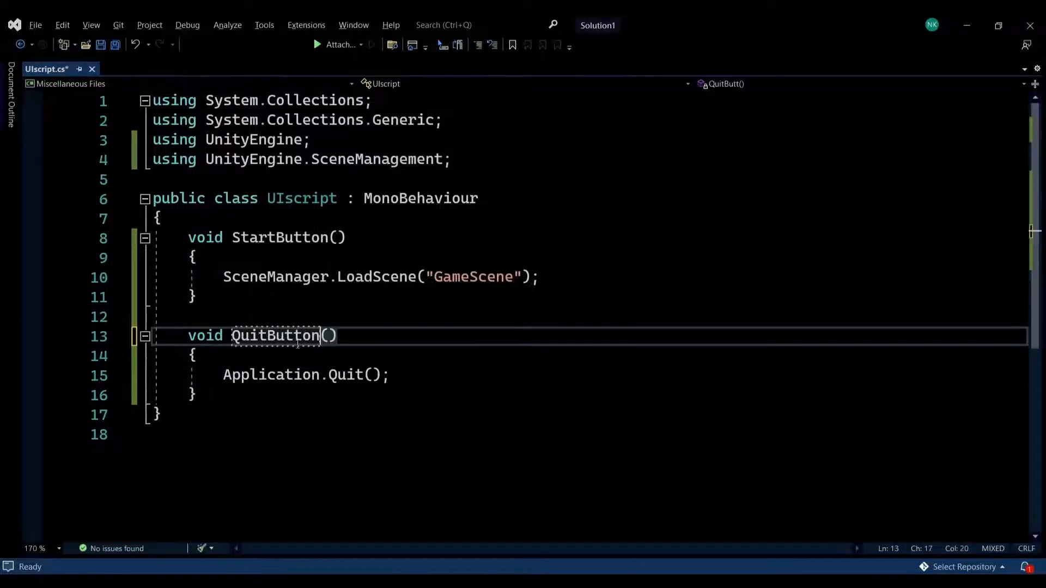
pyautogui.click(298, 347)
pyautogui.moveTo(259, 383); pyautogui.dragTo(435, 383)
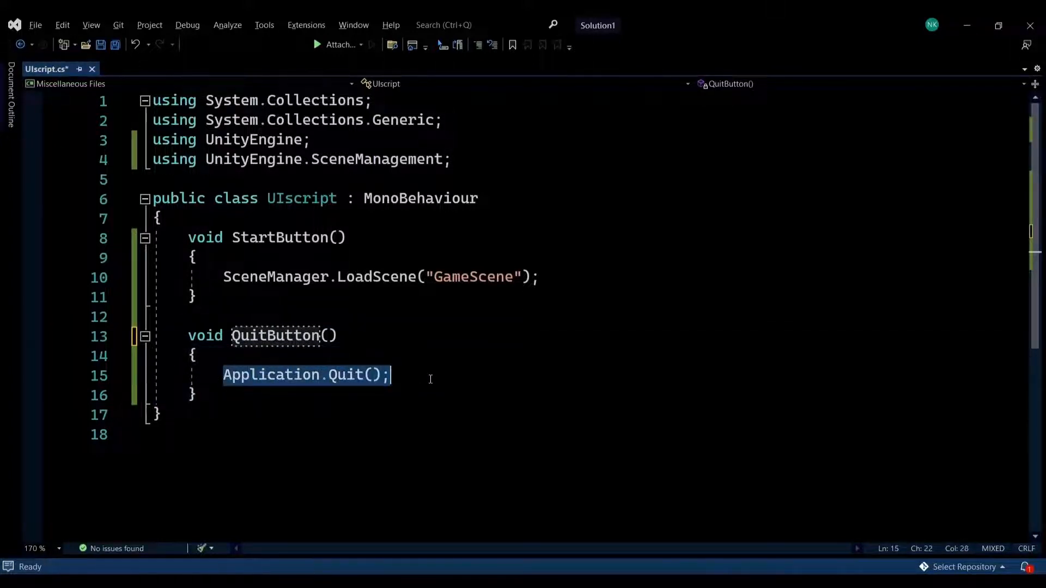
pyautogui.click(198, 355)
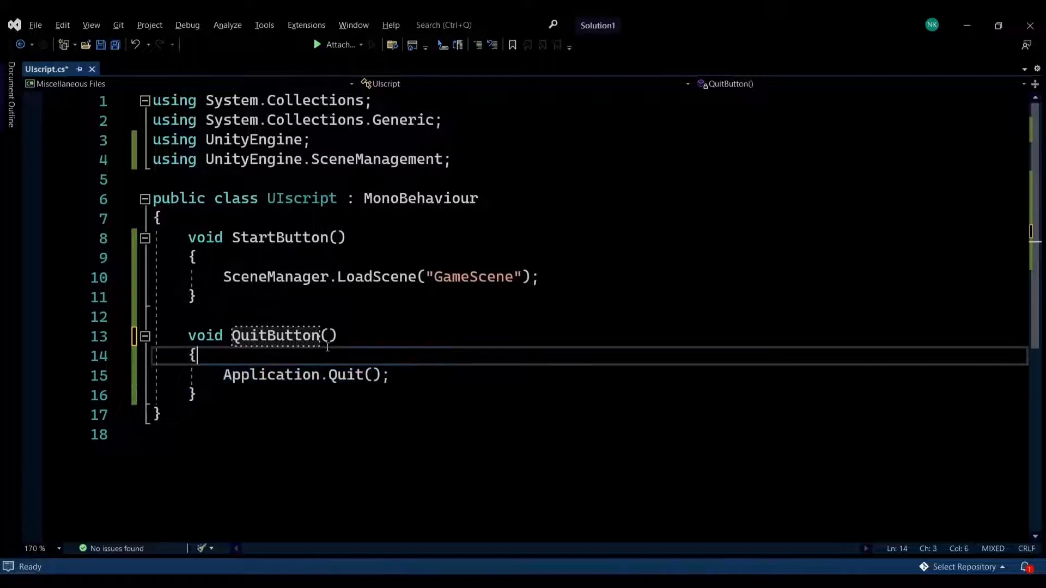
pyautogui.moveTo(189, 336); pyautogui.dragTo(315, 396)
pyautogui.click(316, 393)
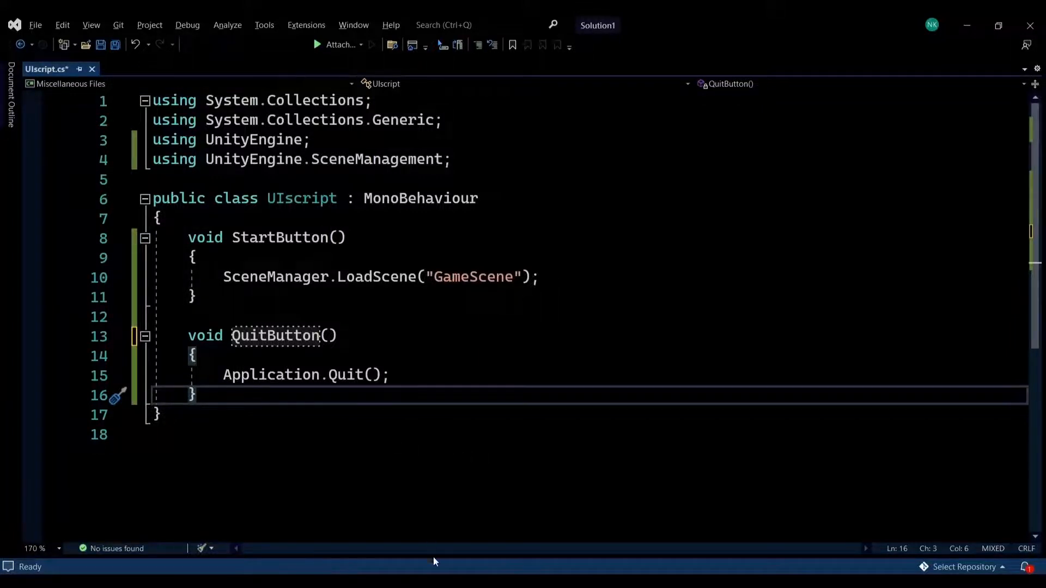
# Step: Switch back to Unity, add an On Click event to the new StartButton and assign the active Canvas as its object
pyautogui.click(434, 582)
pyautogui.moveTo(518, 160)
pyautogui.mouseDown(button='right')
pyautogui.moveTo(543, 117)
pyautogui.moveTo(525, 152)
pyautogui.mouseUp(button='right')
pyautogui.click(94, 227)
pyautogui.scroll(-10, 932, 390)
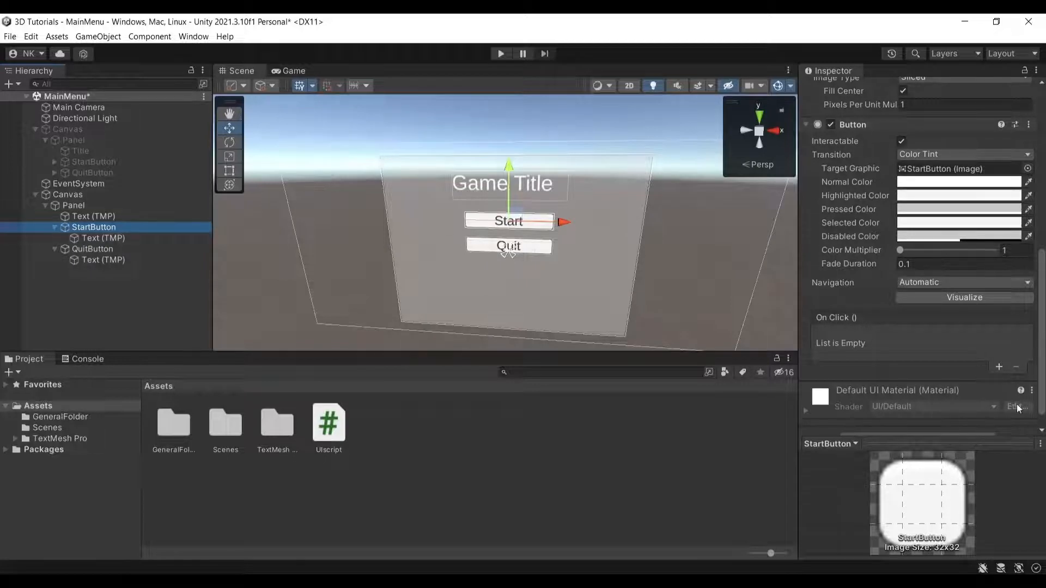
pyautogui.click(998, 368)
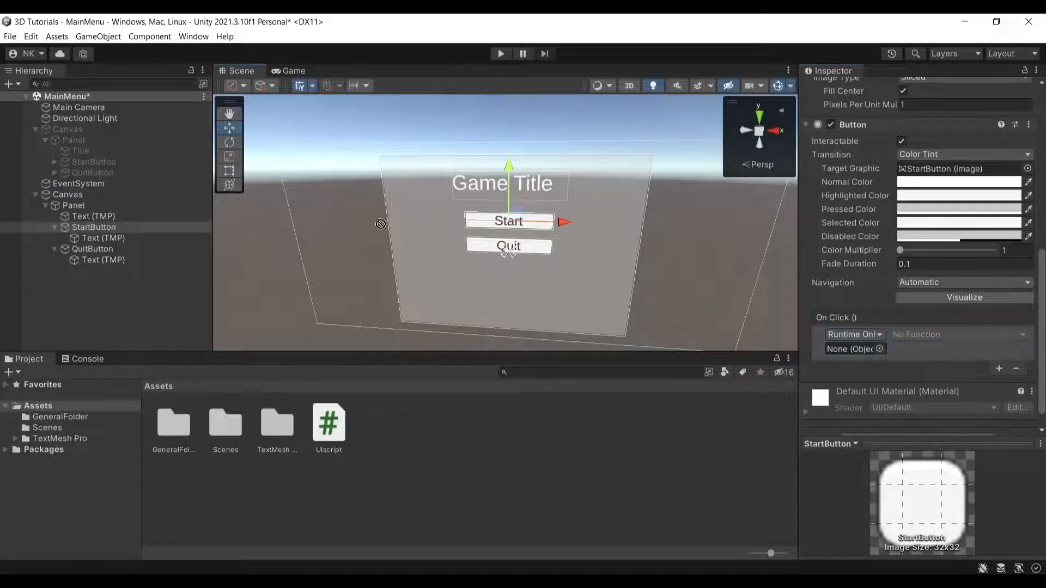
pyautogui.moveTo(67, 195); pyautogui.dragTo(864, 355)
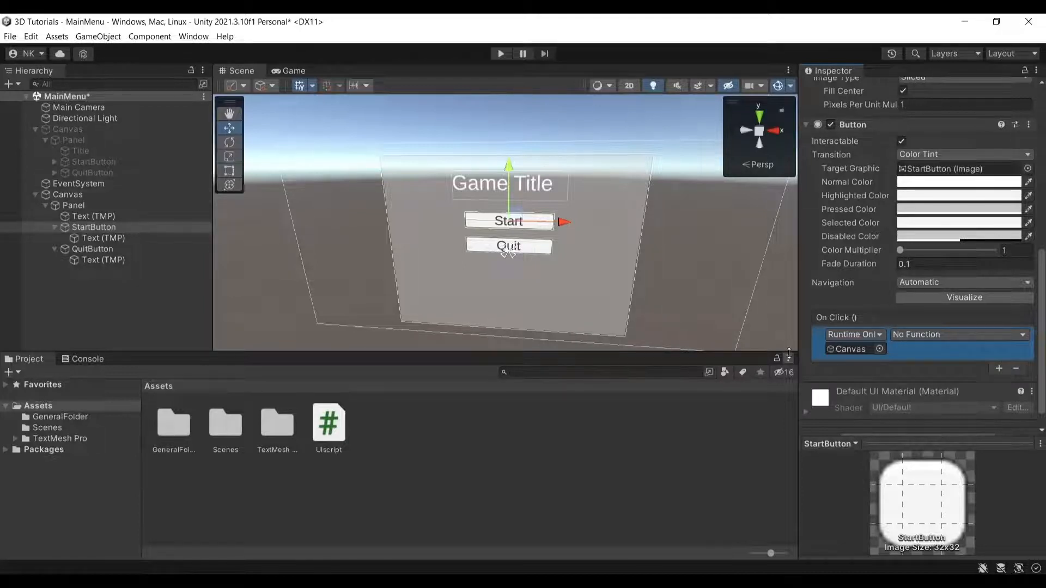
# Step: Check which UIscript functions StartButton's On Click event offers, and save the UIscript code in Visual Studio
pyautogui.click(933, 334)
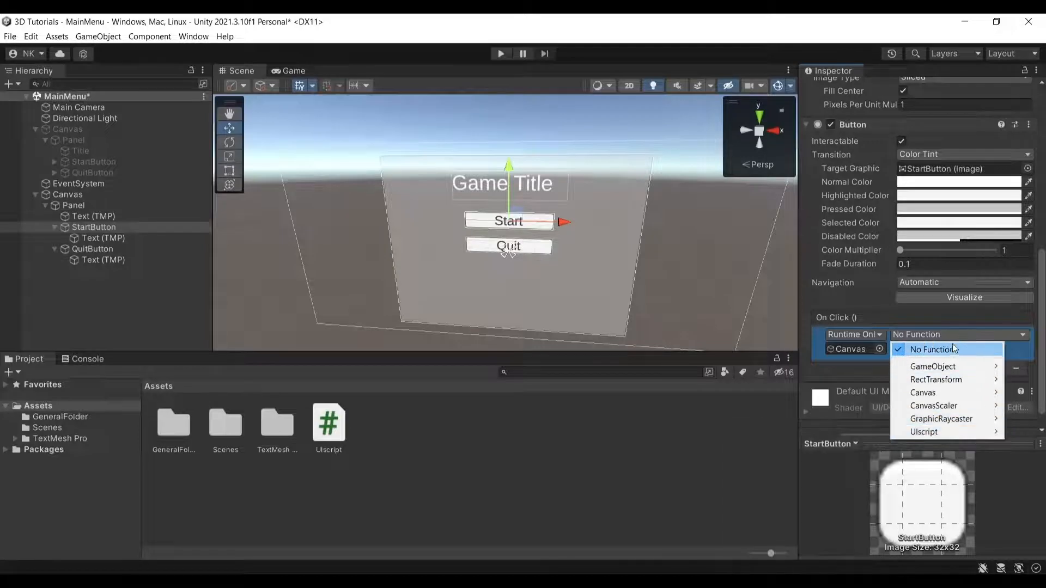
pyautogui.moveTo(936, 432)
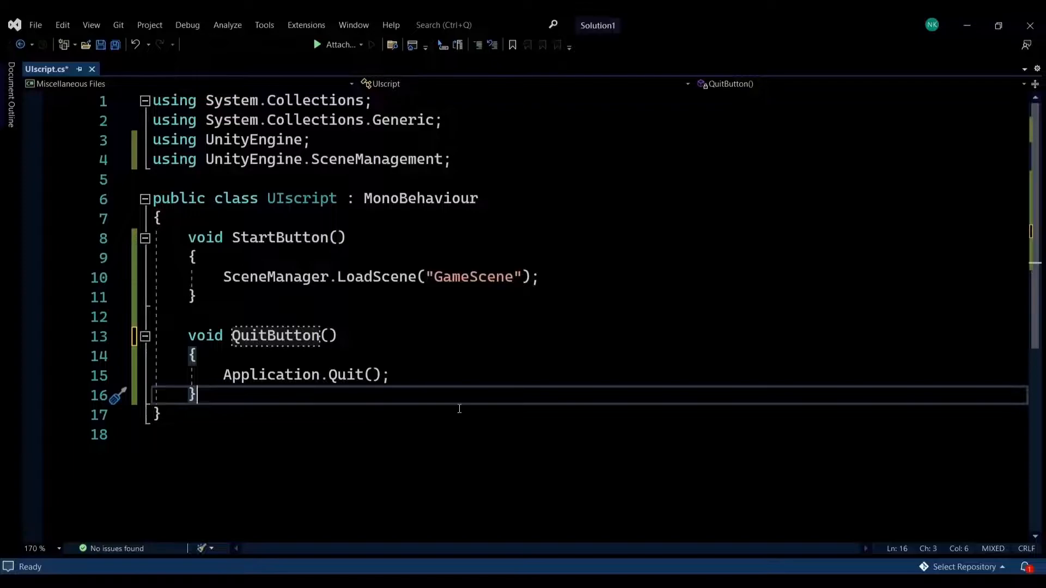
pyautogui.hotkey('ctrl', 's')
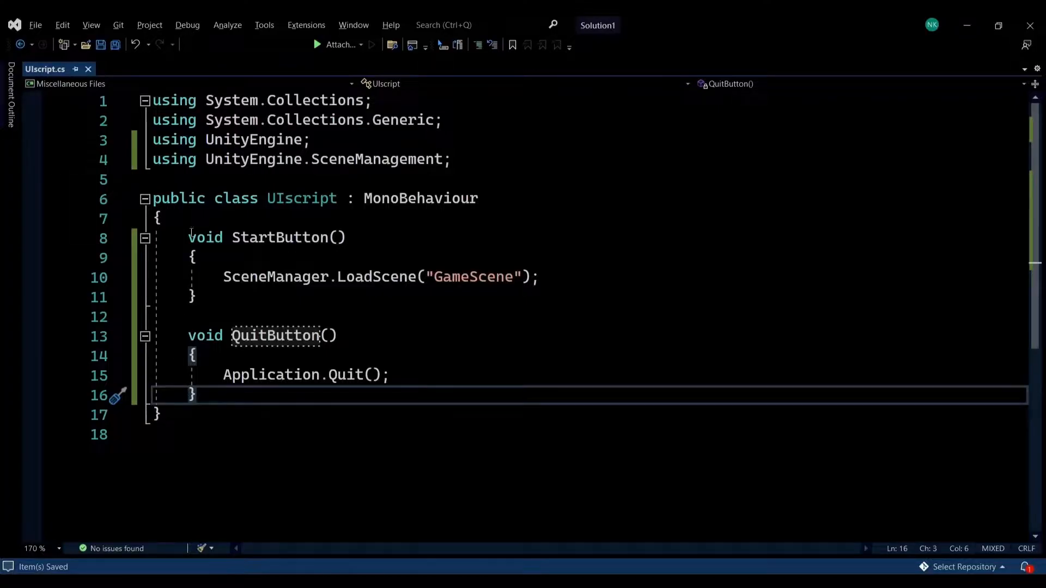
# Step: Make the StartButton and QuitButton methods in UIscript public and save the script
pyautogui.click(189, 238)
pyautogui.write('public void StartButton(')
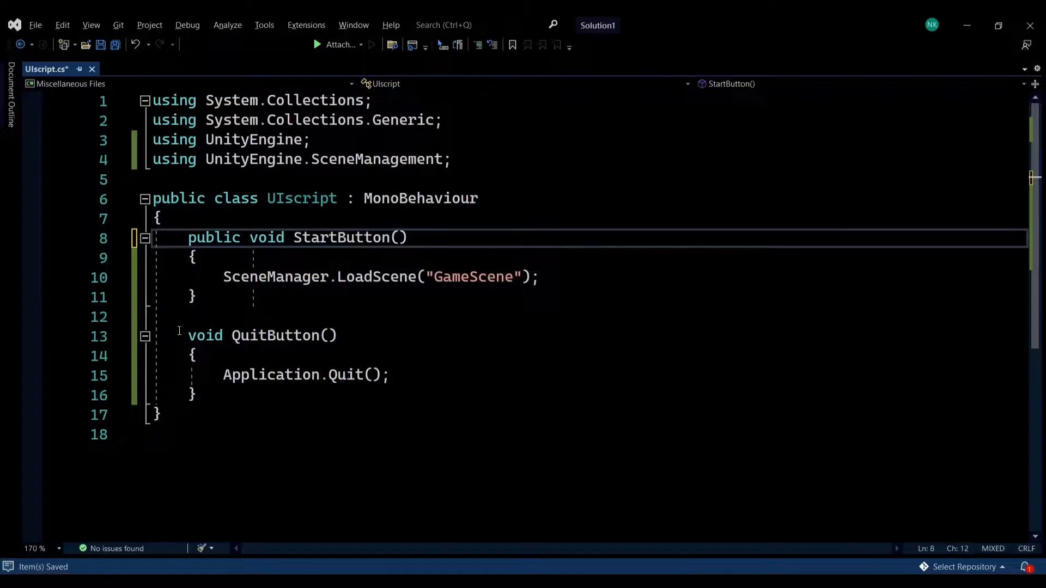
pyautogui.click(179, 330)
pyautogui.write('public')
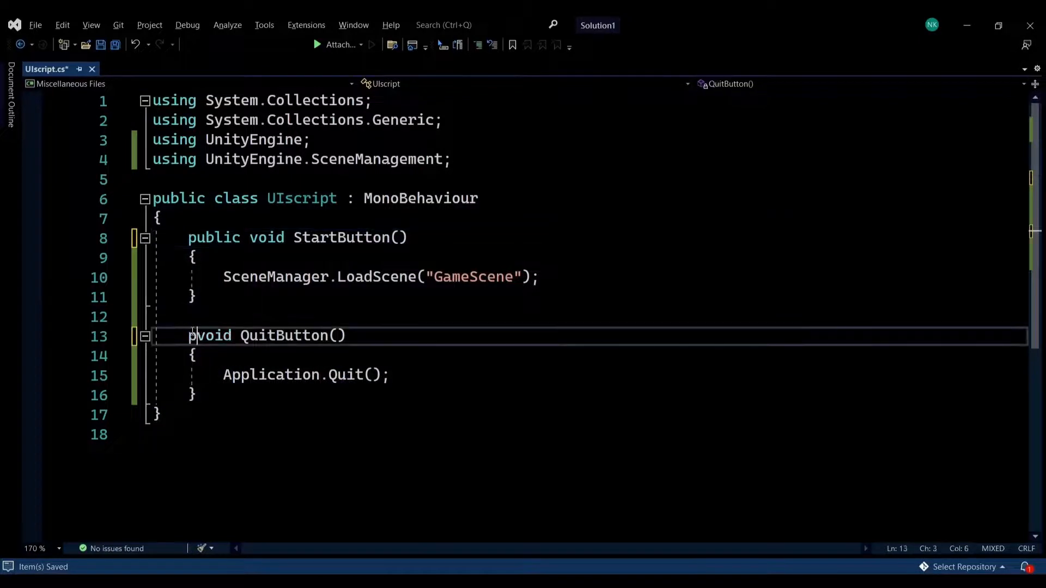
pyautogui.press('BackSpace')
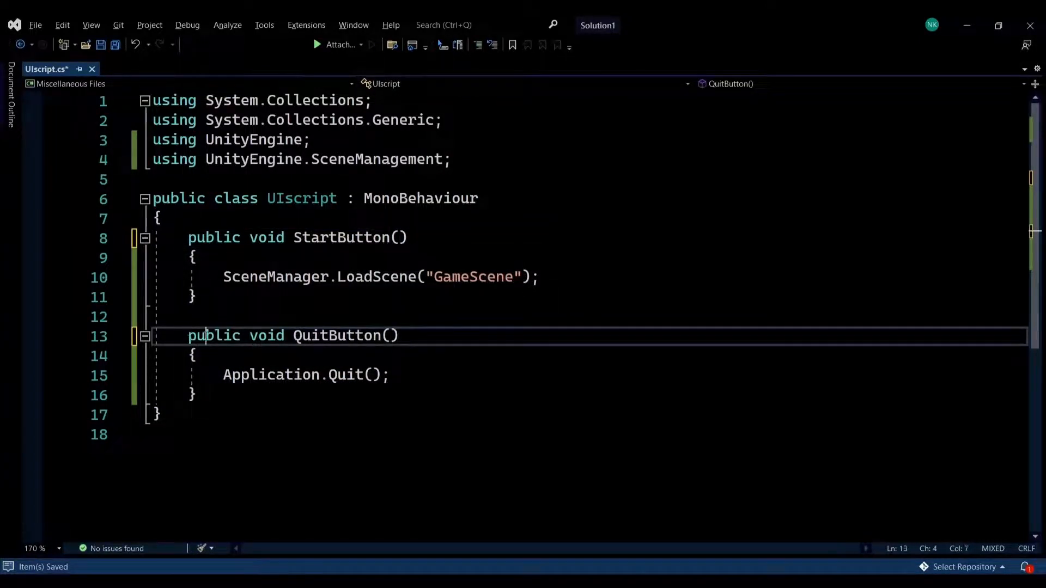
pyautogui.doubleClick(212, 336)
pyautogui.hotkey('ctrl', 's')
# Step: Switch back to Unity and set StartButton's On Click function to UIscript.StartButton
pyautogui.hotkey('alt', 'Tab')
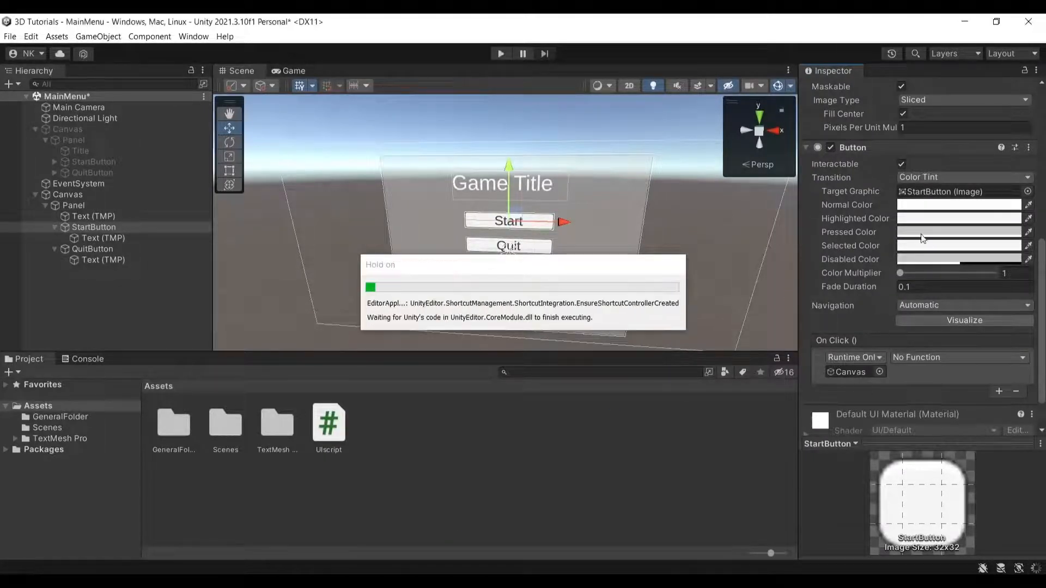
pyautogui.click(926, 357)
pyautogui.moveTo(936, 457)
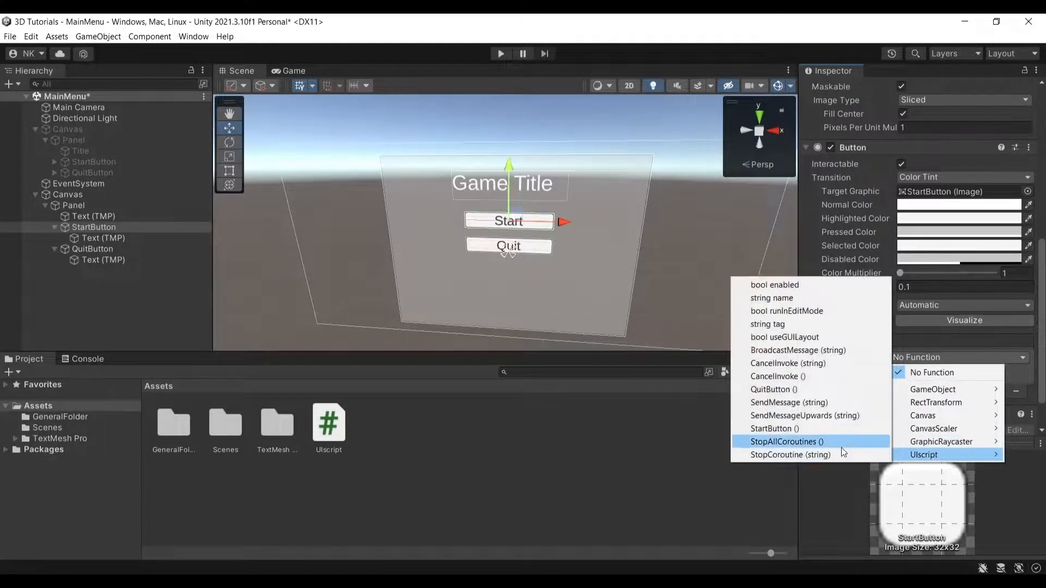
pyautogui.click(779, 429)
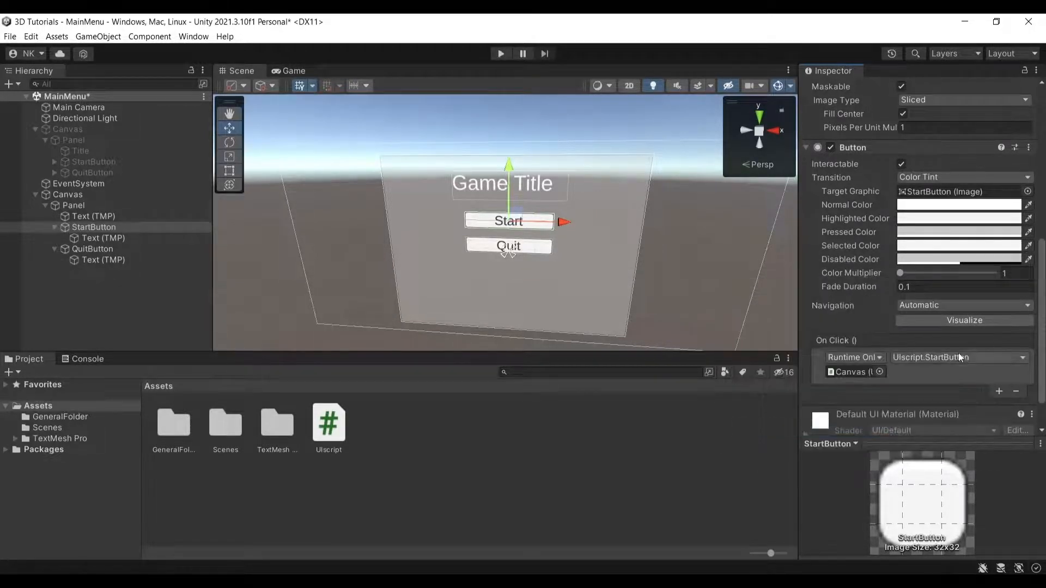
# Step: Add an On Click event to QuitButton, assign the active Canvas as its object and choose UIscript's QuitButton function
pyautogui.click(96, 247)
pyautogui.click(999, 389)
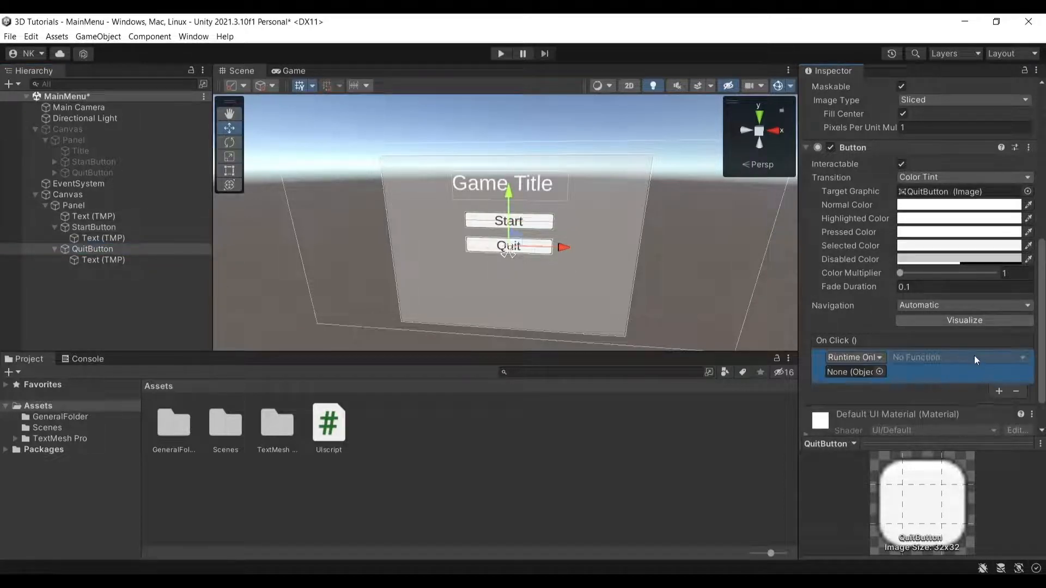
pyautogui.moveTo(82, 194); pyautogui.dragTo(872, 374)
pyautogui.click(959, 358)
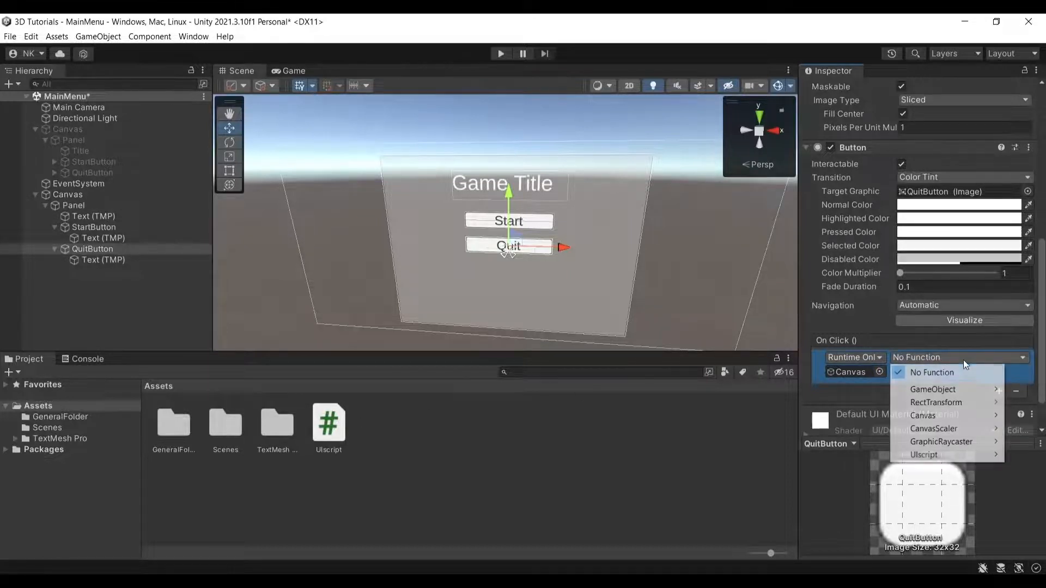
pyautogui.moveTo(926, 455)
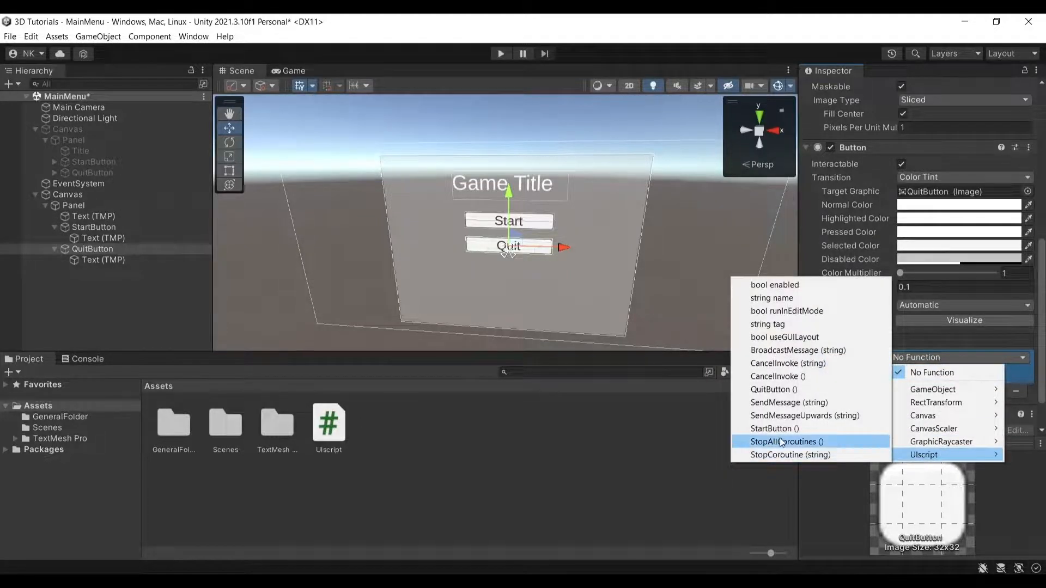
pyautogui.click(782, 389)
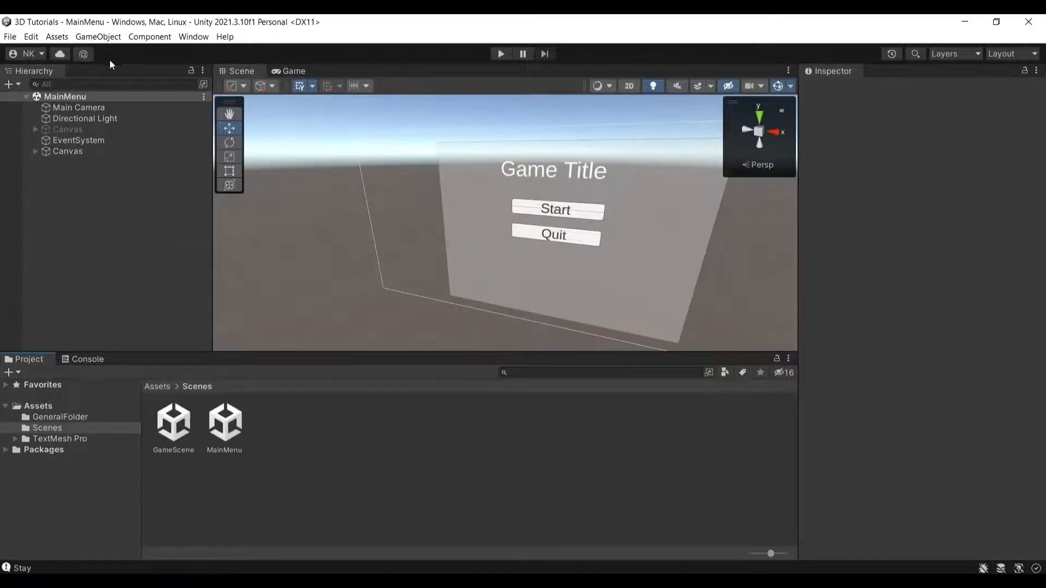
# Step: Review the Scenes In Build list in Build Settings for the MainMenu and GameScene entries and their order
pyautogui.click(11, 38)
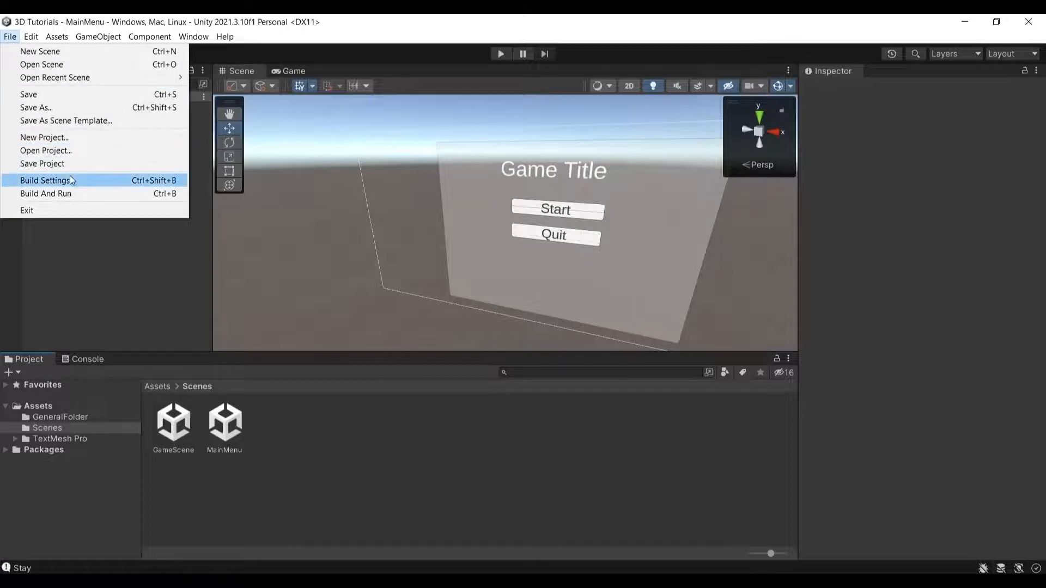
pyautogui.click(71, 181)
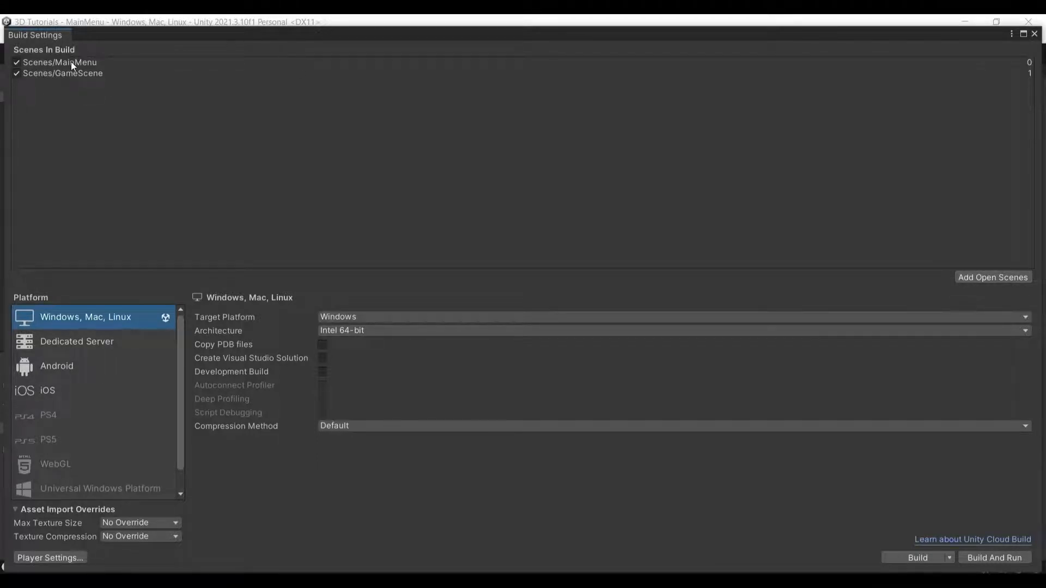
pyautogui.click(1034, 34)
# Step: Run the MainMenu scene in Play mode and test its Start button
pyautogui.click(502, 53)
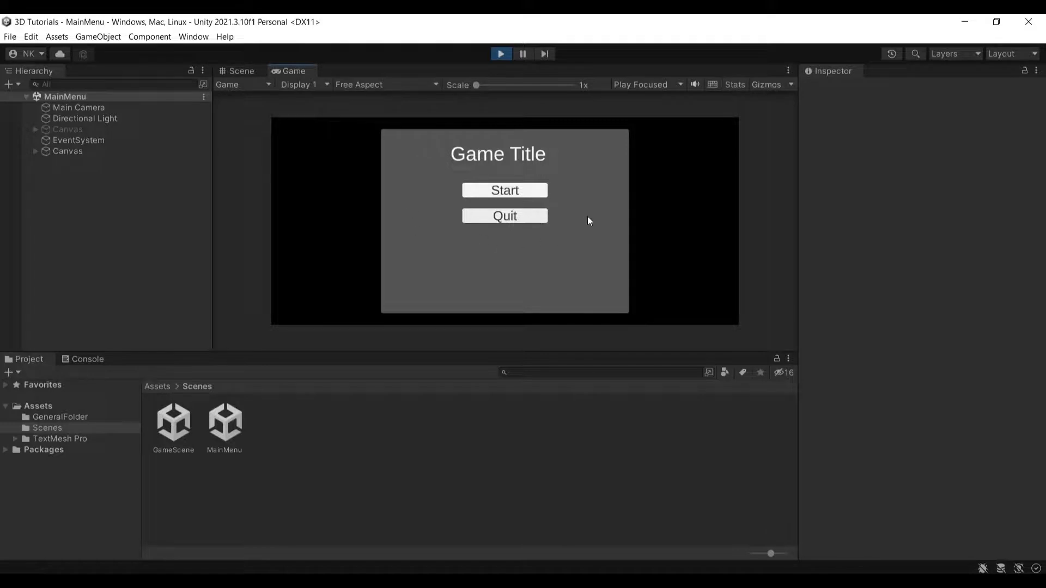
pyautogui.click(502, 190)
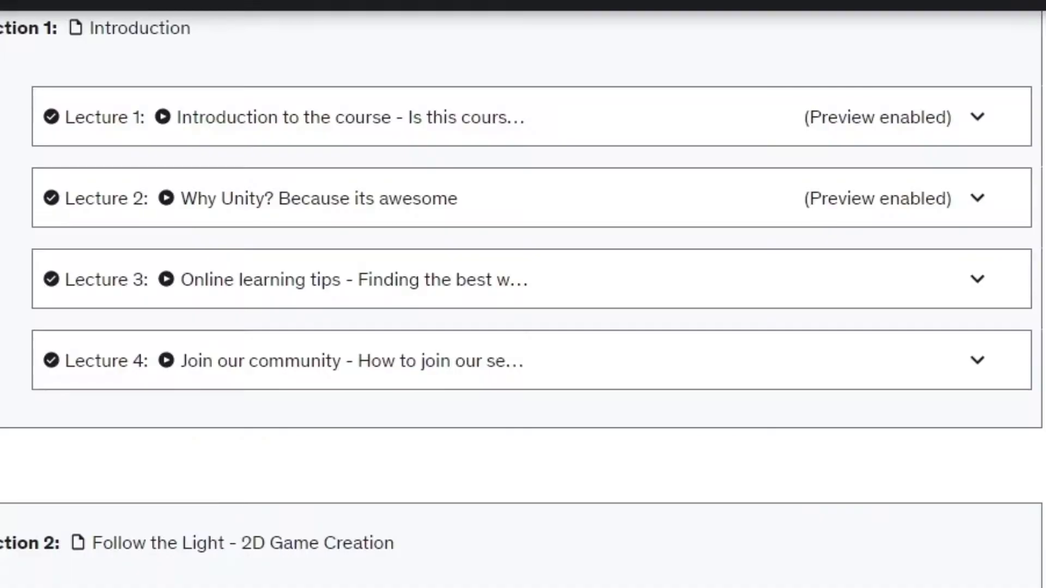
pyautogui.scroll(-15, 523, 294)
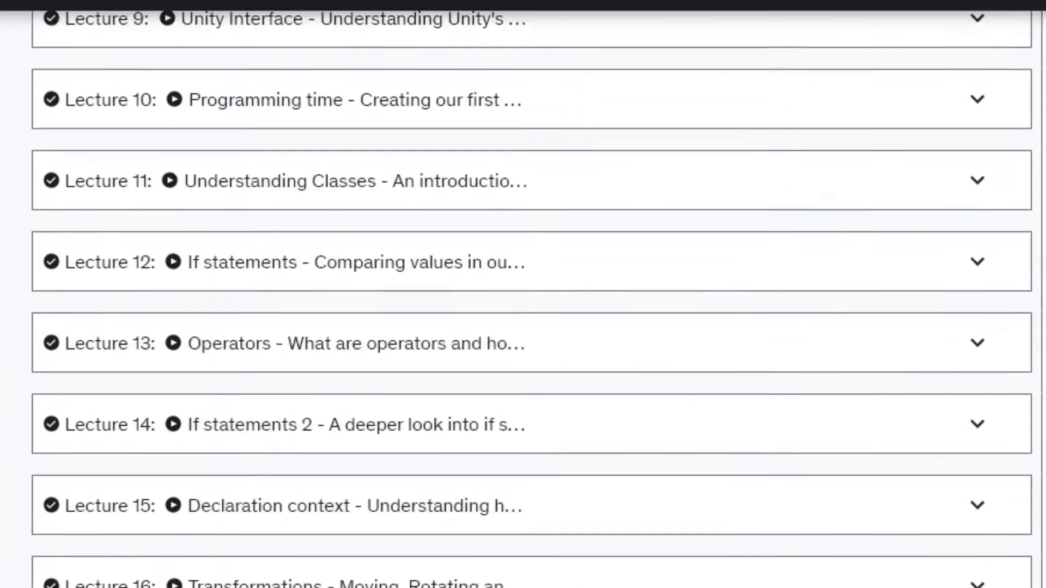
pyautogui.scroll(-20, 523, 294)
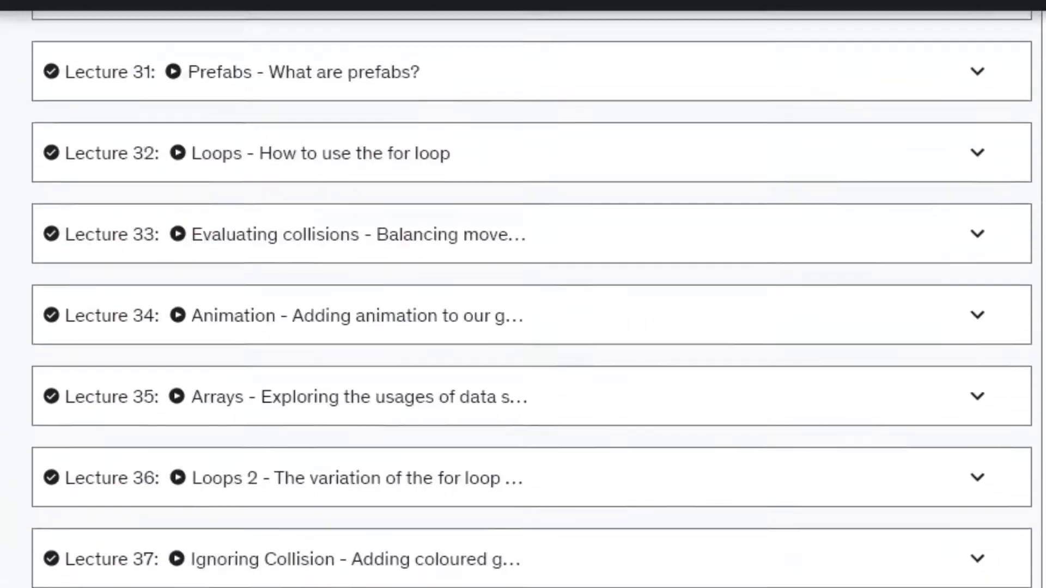
pyautogui.scroll(-20, 523, 295)
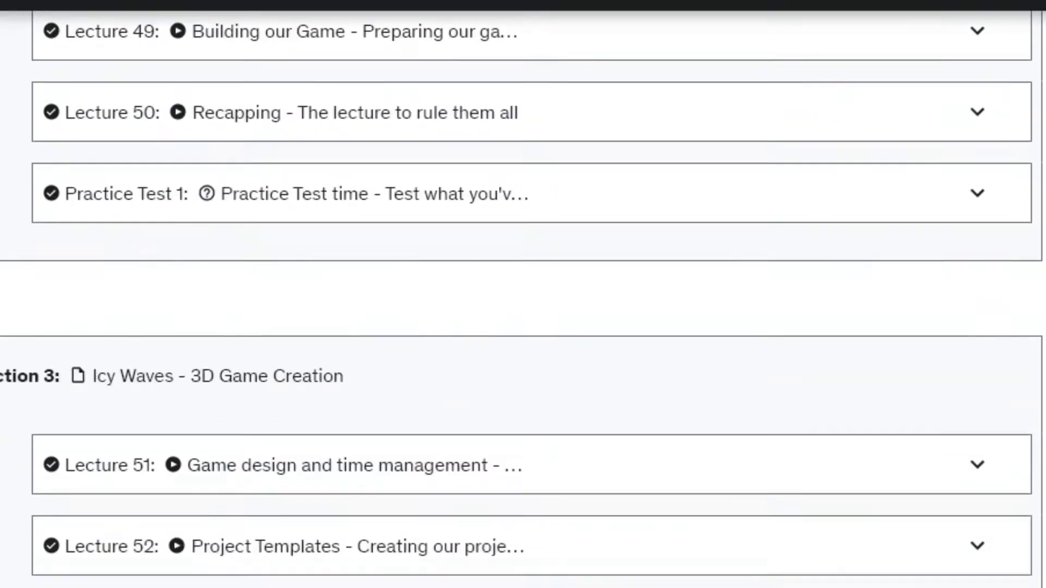
pyautogui.scroll(-20, 523, 294)
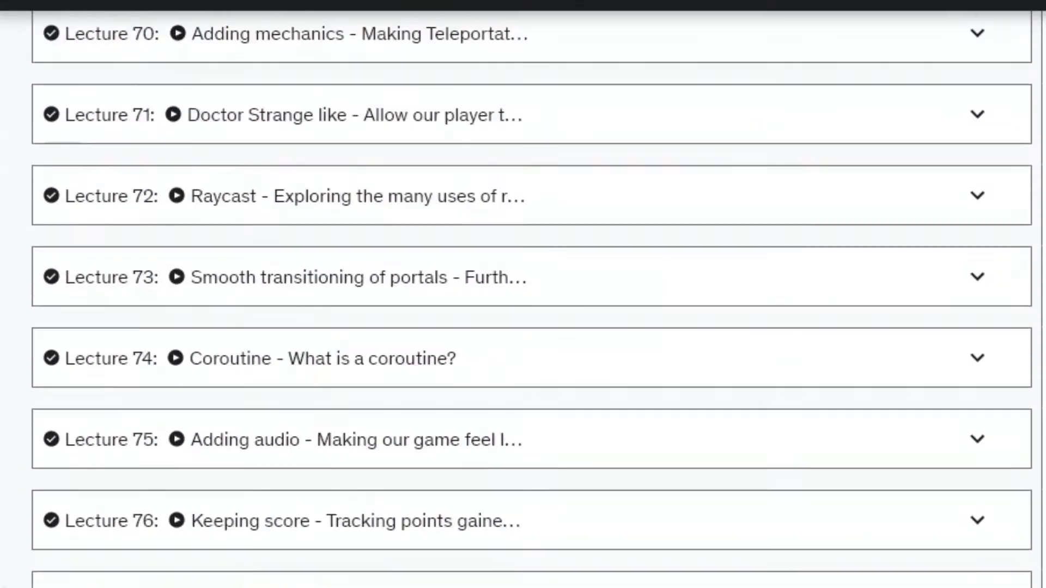
pyautogui.scroll(-20, 523, 295)
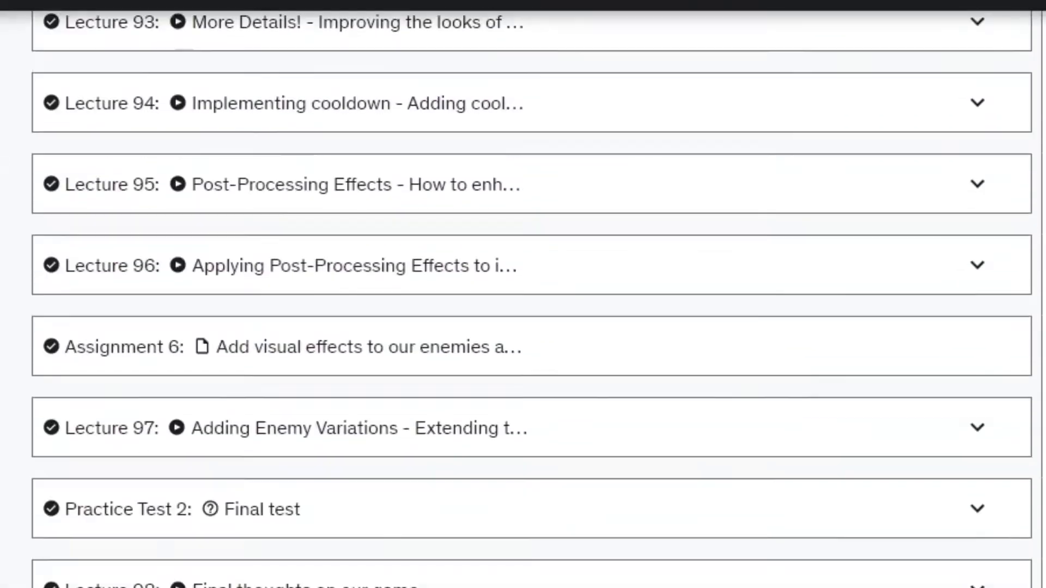
pyautogui.scroll(-12, 523, 295)
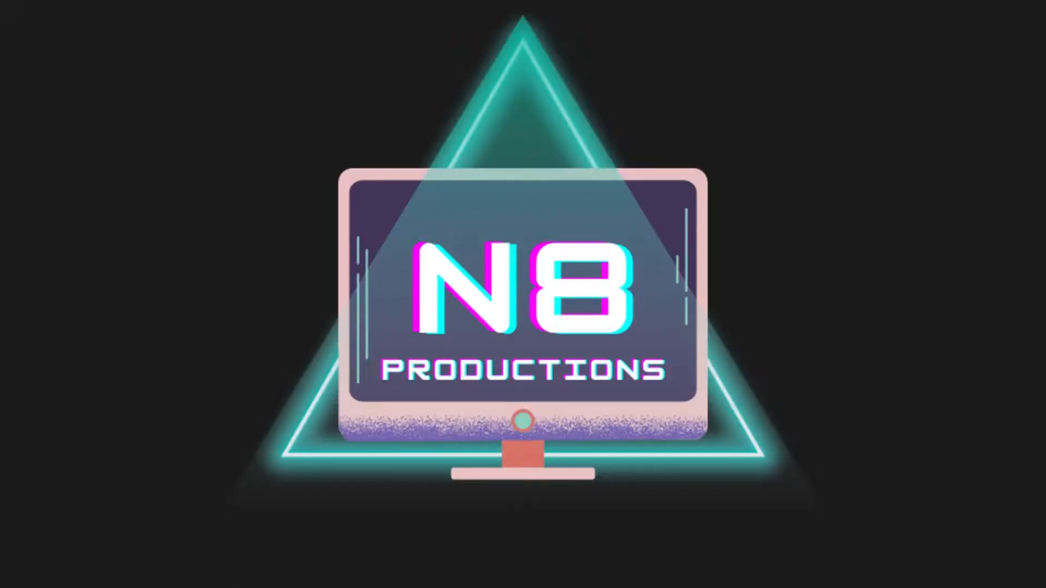